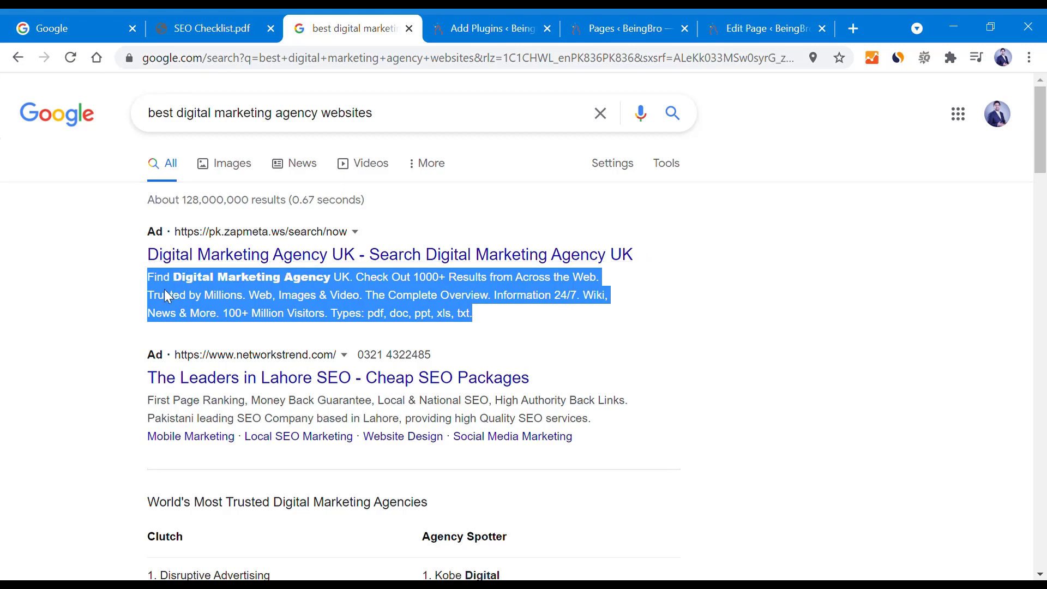
Examine the titles and descriptions in the Google results for "best digital marketing agency websites", including the Econsultancy entry.
left_click(84, 301)
left_click_drag(487, 323, 133, 277)
scroll(114, 334, "down", 12)
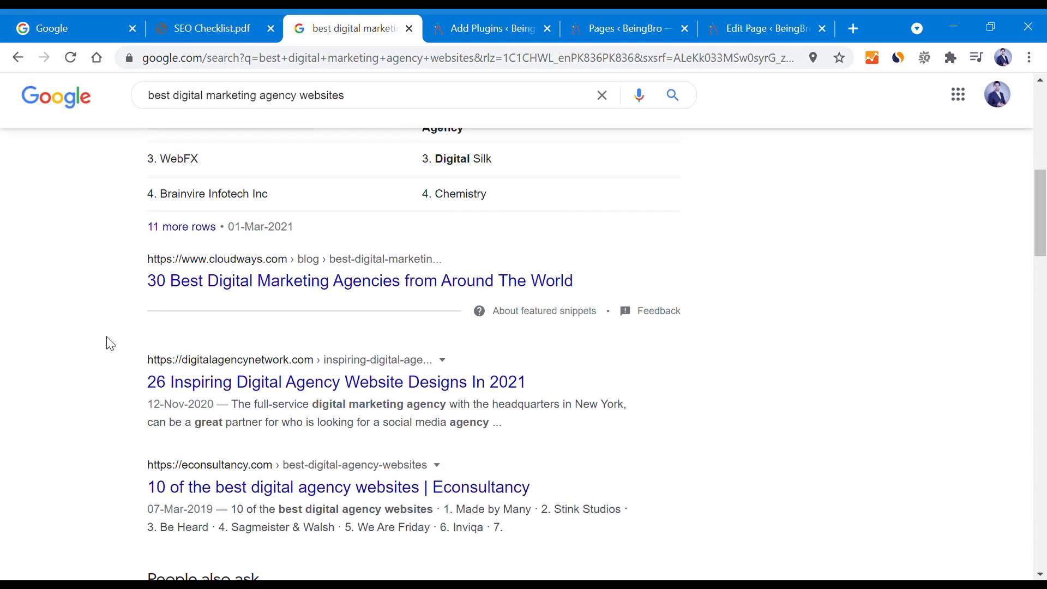
scroll(111, 342, "down", 1)
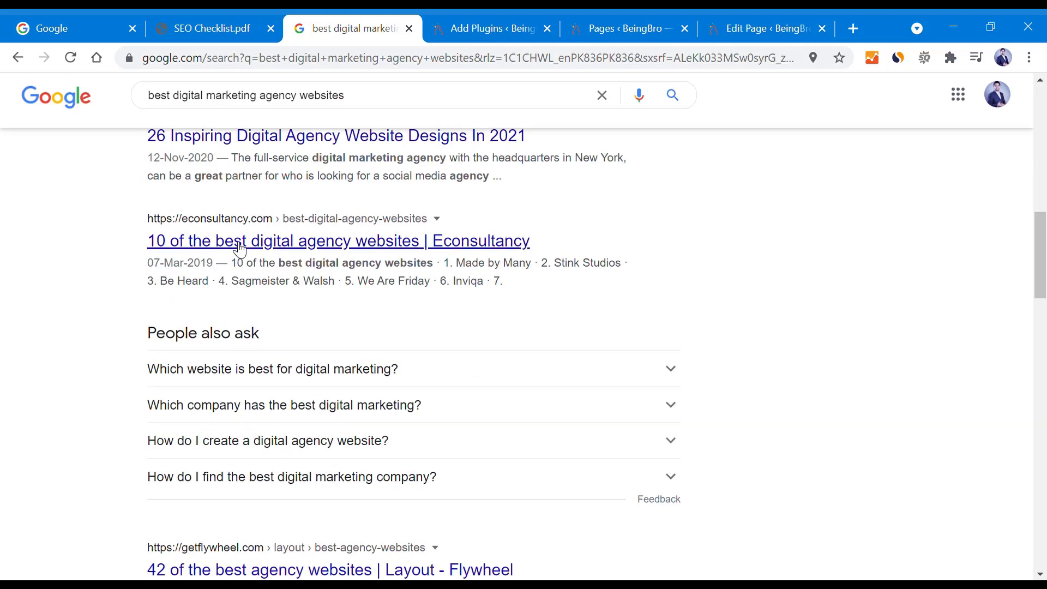
left_click_drag(135, 240, 629, 240)
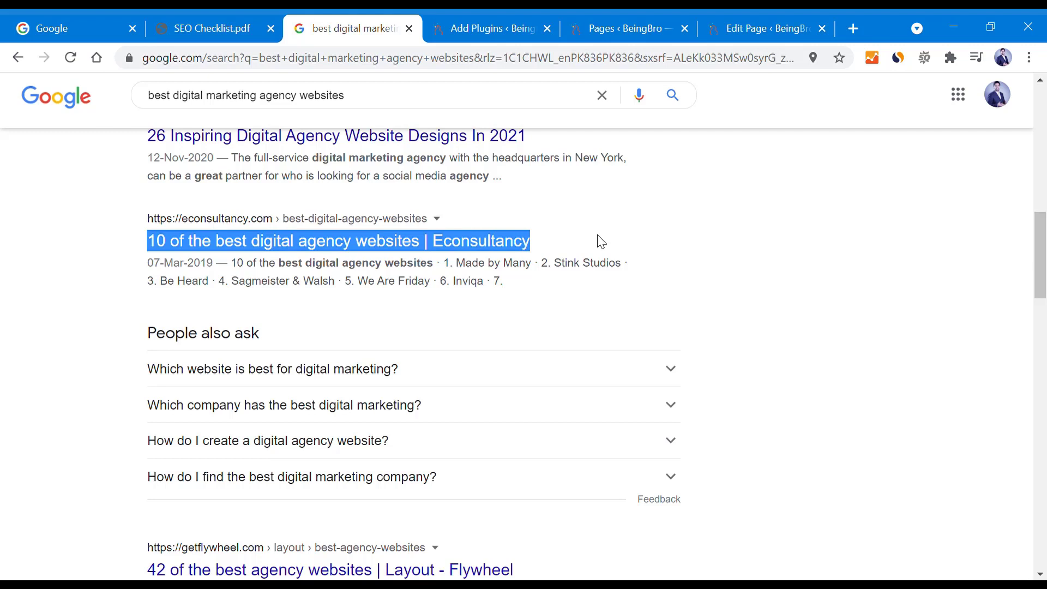
left_click(117, 262)
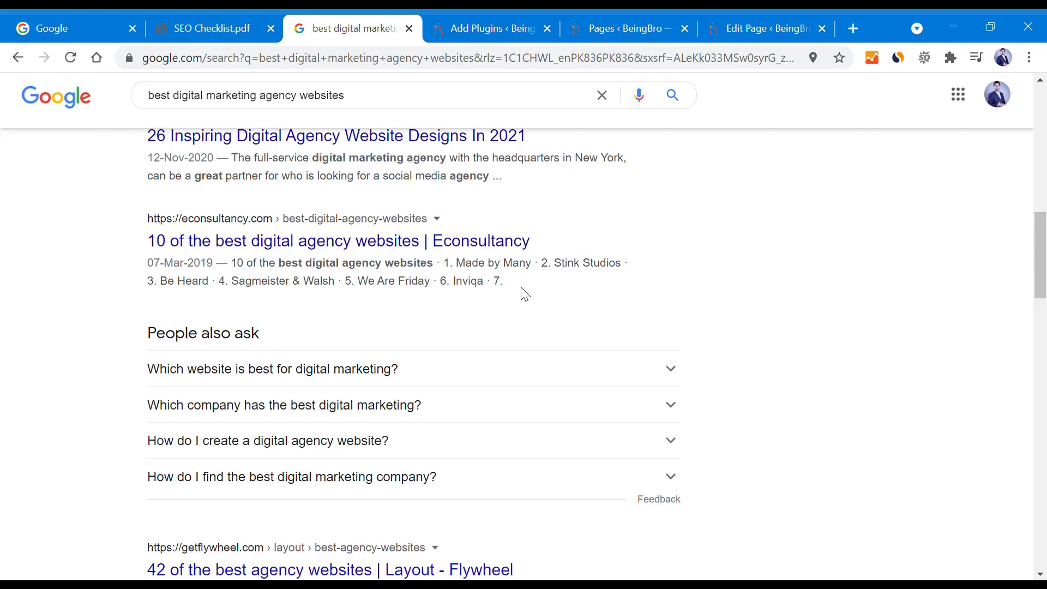
left_click_drag(524, 294, 156, 270)
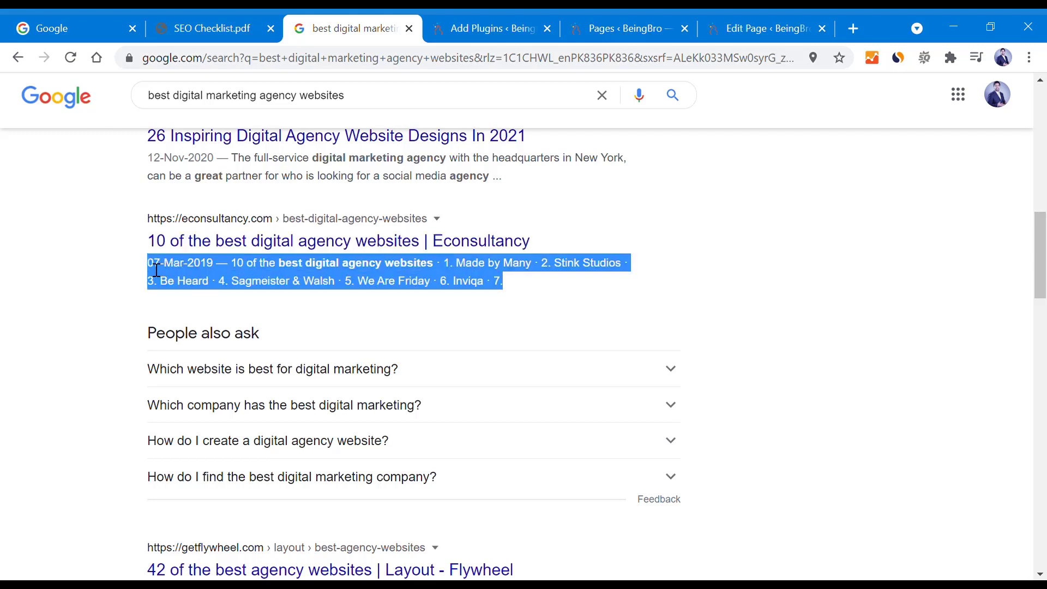
left_click(398, 328)
scroll(424, 342, "down", 6)
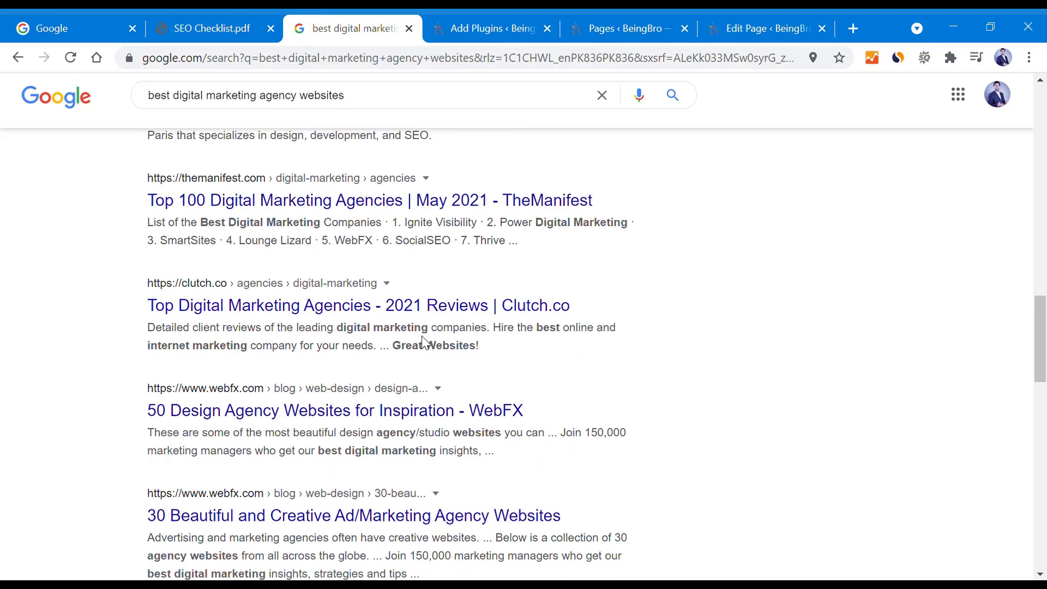
scroll(412, 341, "up", 4)
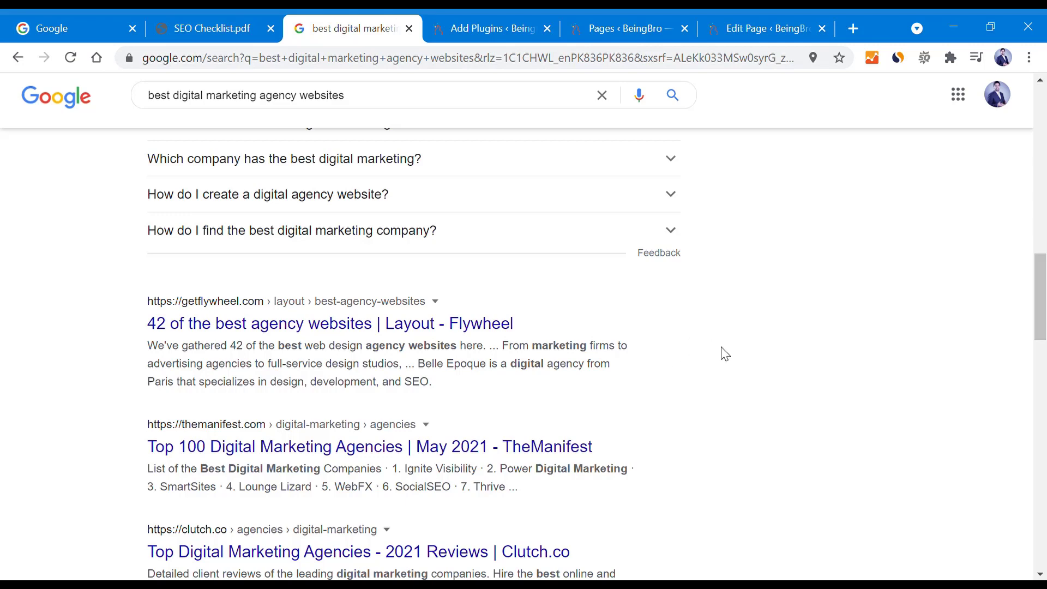
scroll(673, 367, "down", 4)
scroll(667, 358, "up", 4)
scroll(667, 358, "up", 4)
scroll(286, 239, "up", 5)
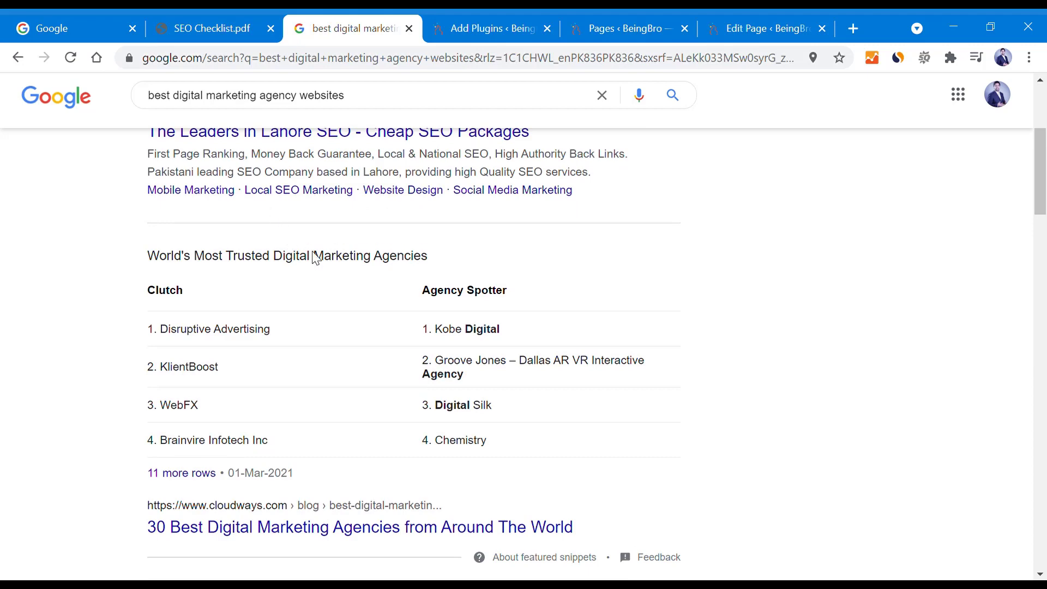
scroll(315, 259, "up", 5)
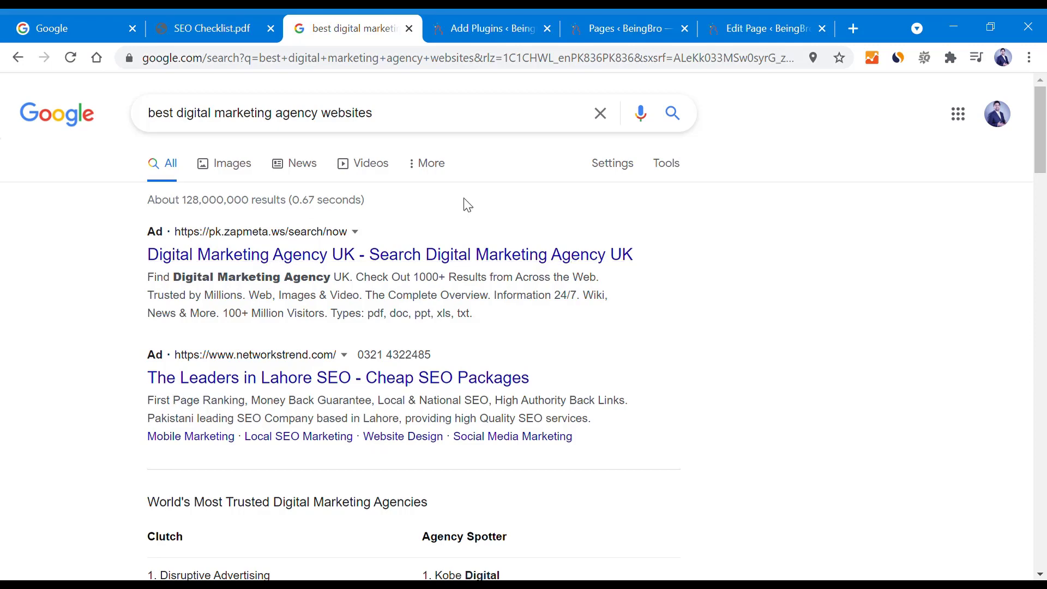
Switch to the BeingBro WordPress Add Plugins page and search the plugin directory for "yoastseo".
left_click(510, 17)
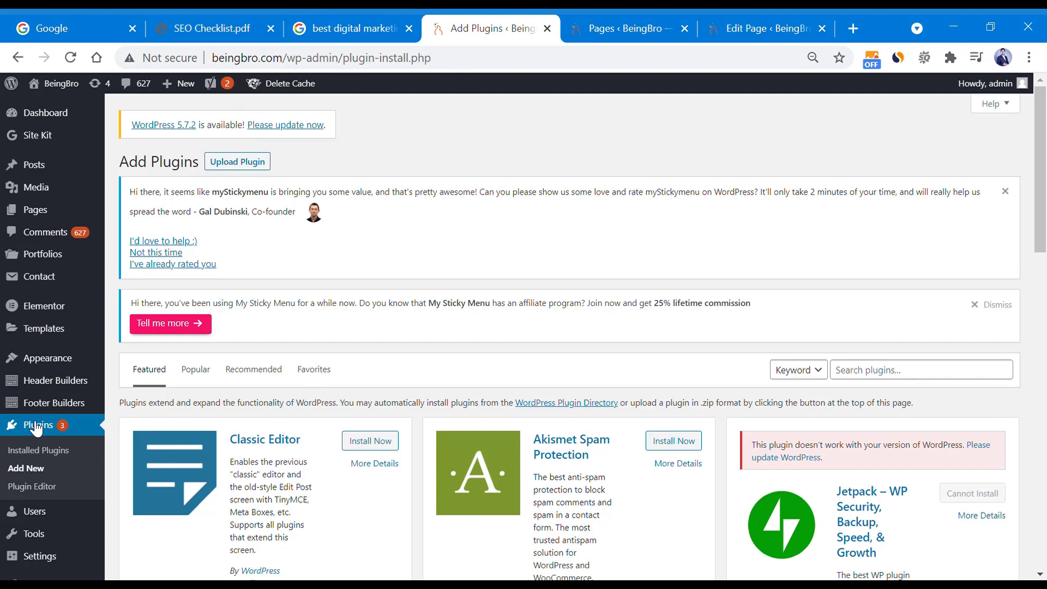
left_click(892, 371)
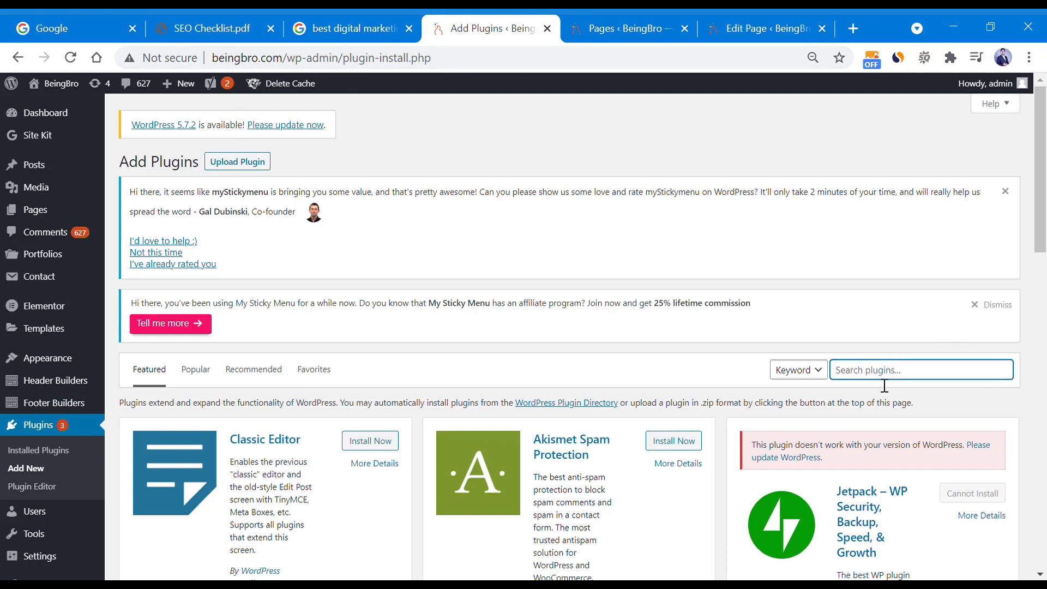
type("y")
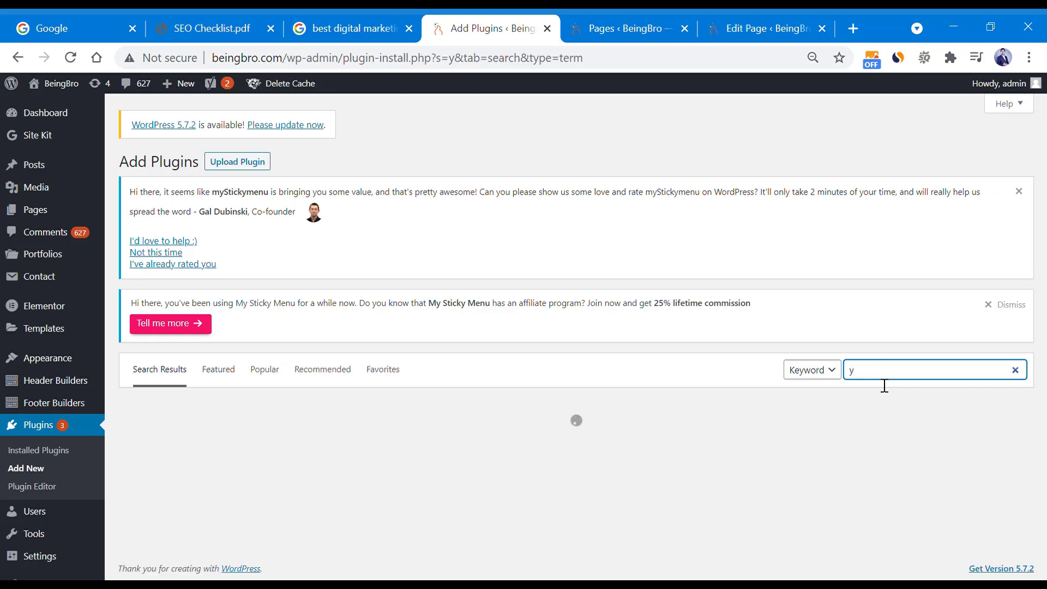
type("oastseo")
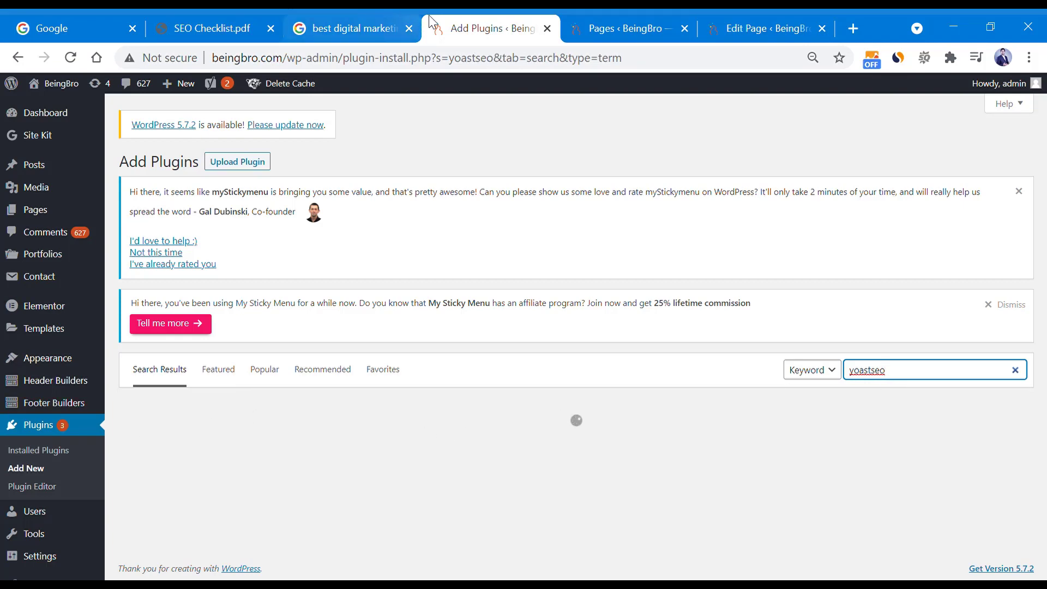
Examine the WordPress admin's SEO entries and look through the Pages list for the Home 5 front page.
left_click(600, 21)
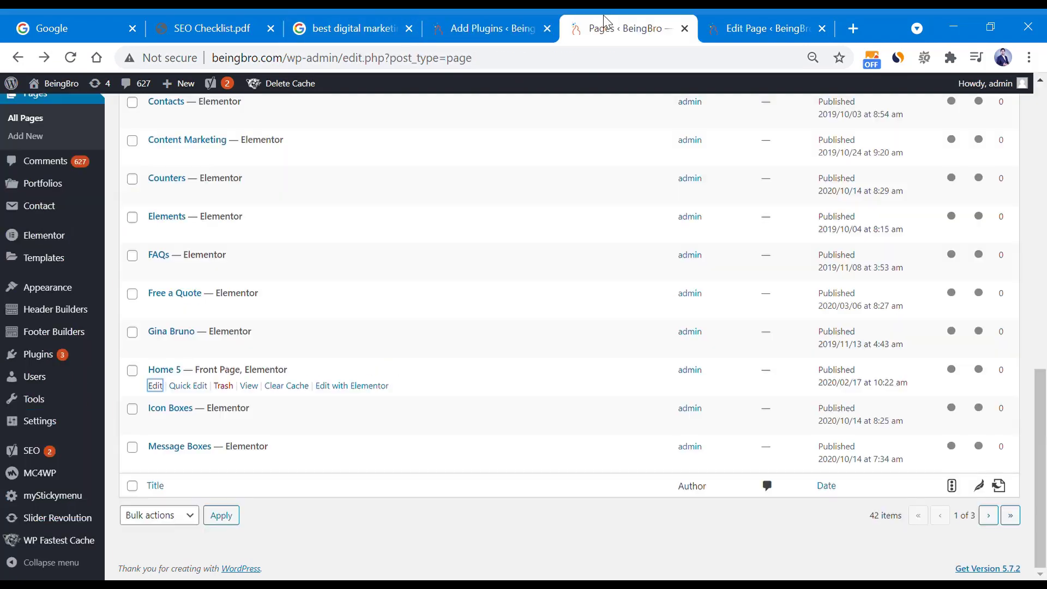
mouse_move(61, 365)
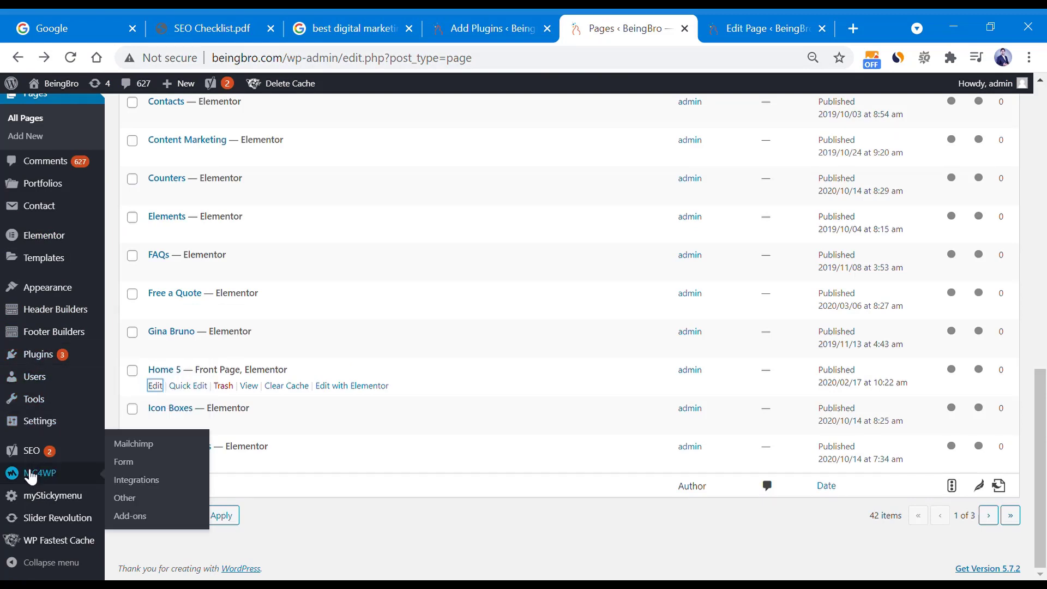
mouse_move(39, 455)
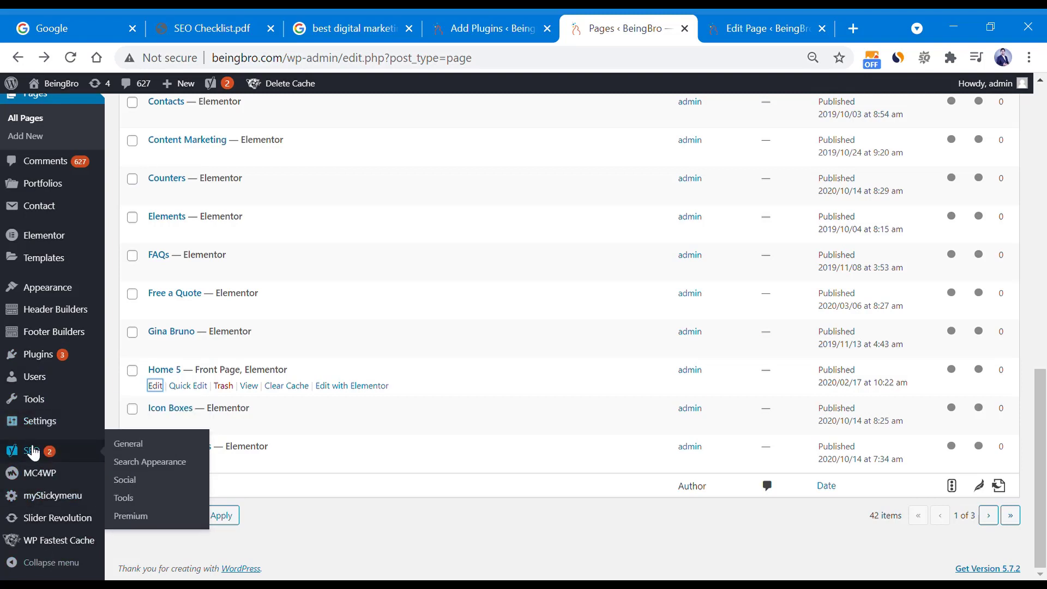
mouse_move(64, 290)
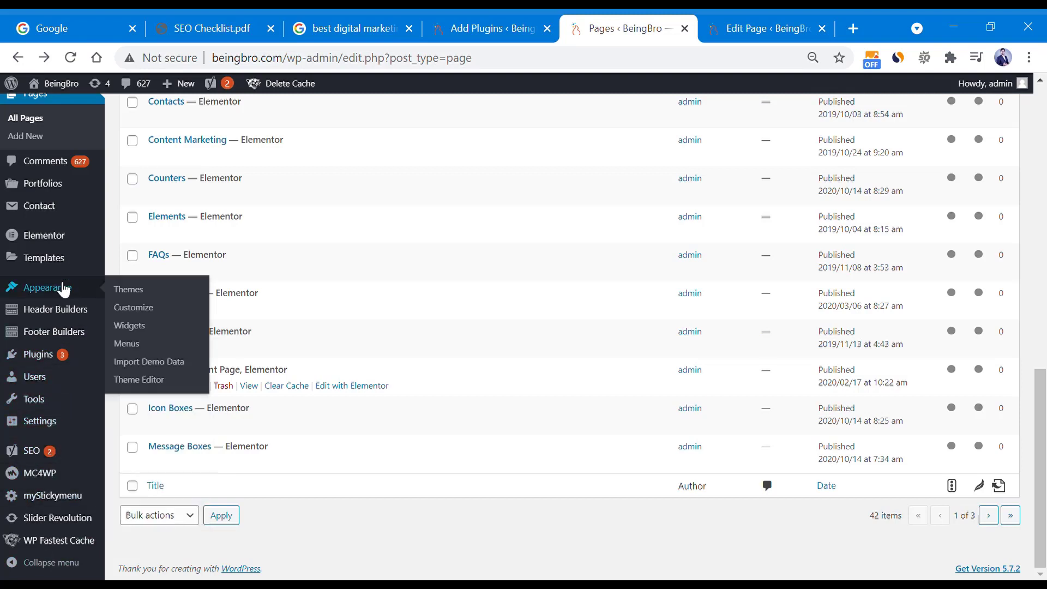
mouse_move(44, 258)
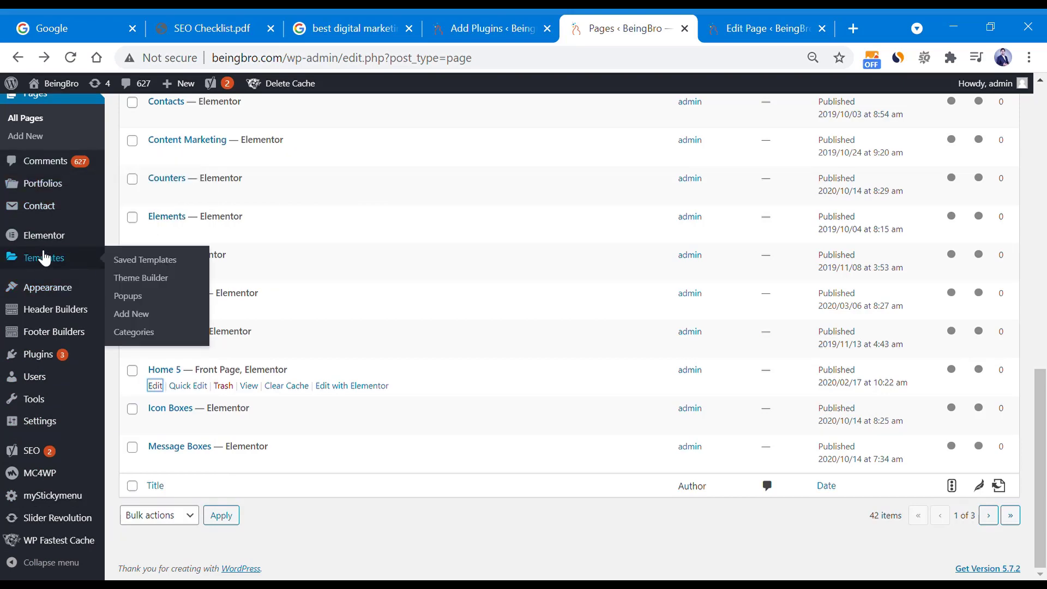
scroll(45, 258, "up", 9)
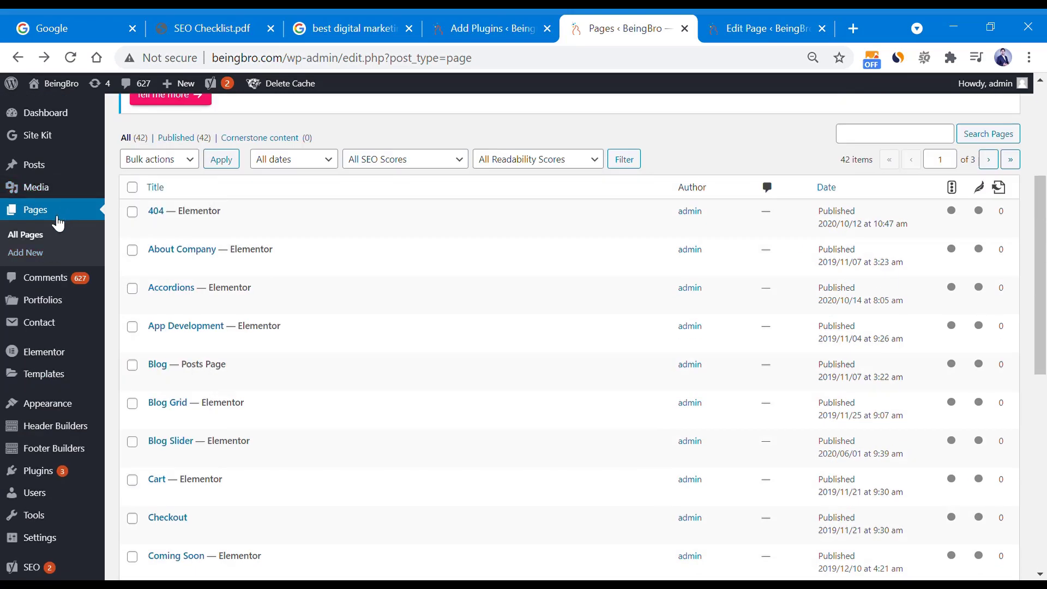
scroll(385, 334, "down", 5)
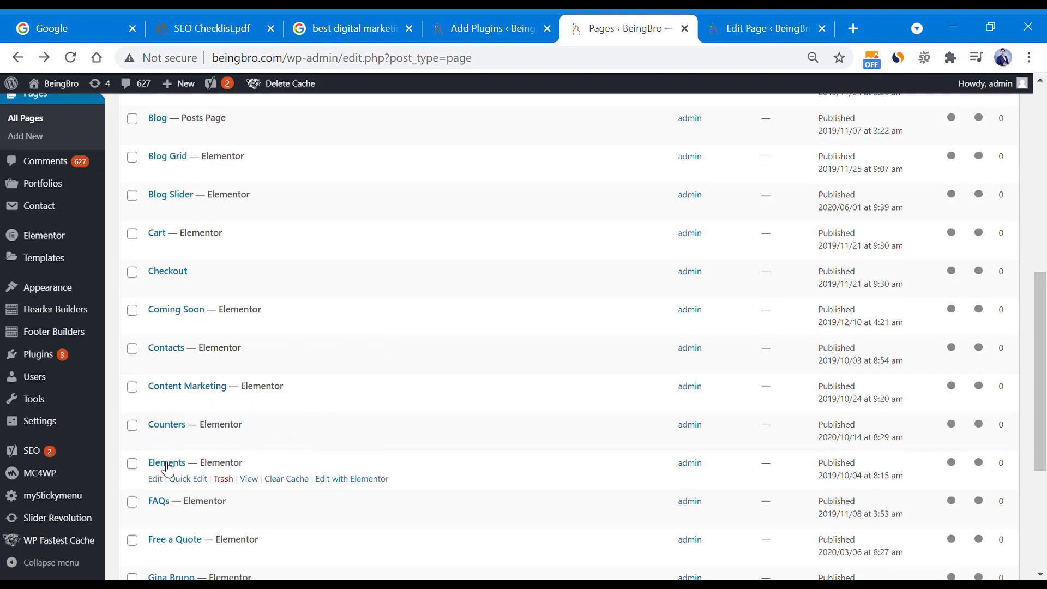
scroll(233, 475, "down", 5)
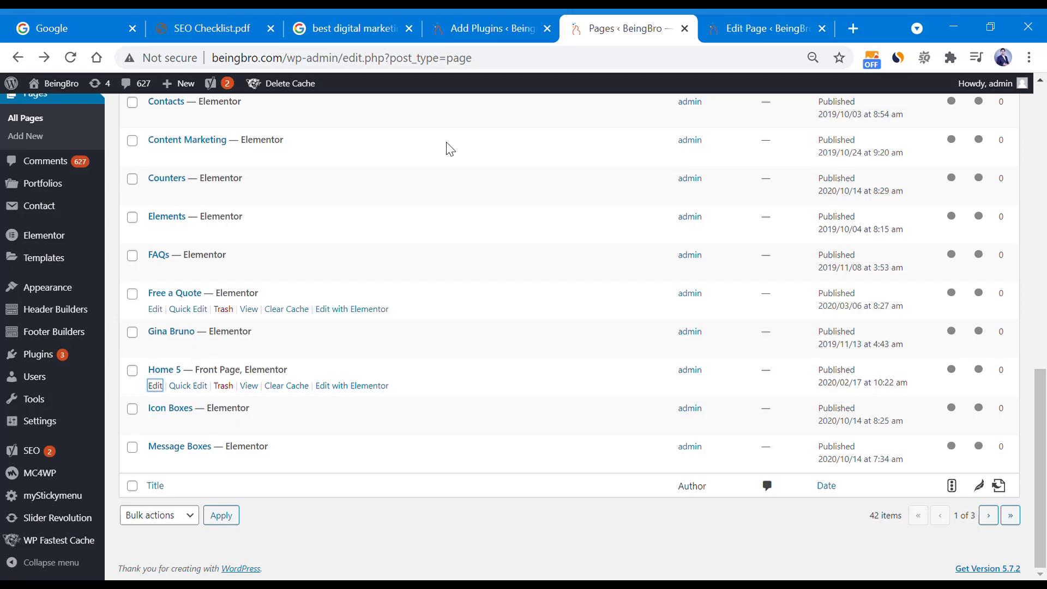
Review the Yoast SEO focus keyphrase, Google preview, SEO title and meta description fields on the Home 5 edit page.
left_click(755, 28)
scroll(281, 382, "up", 5)
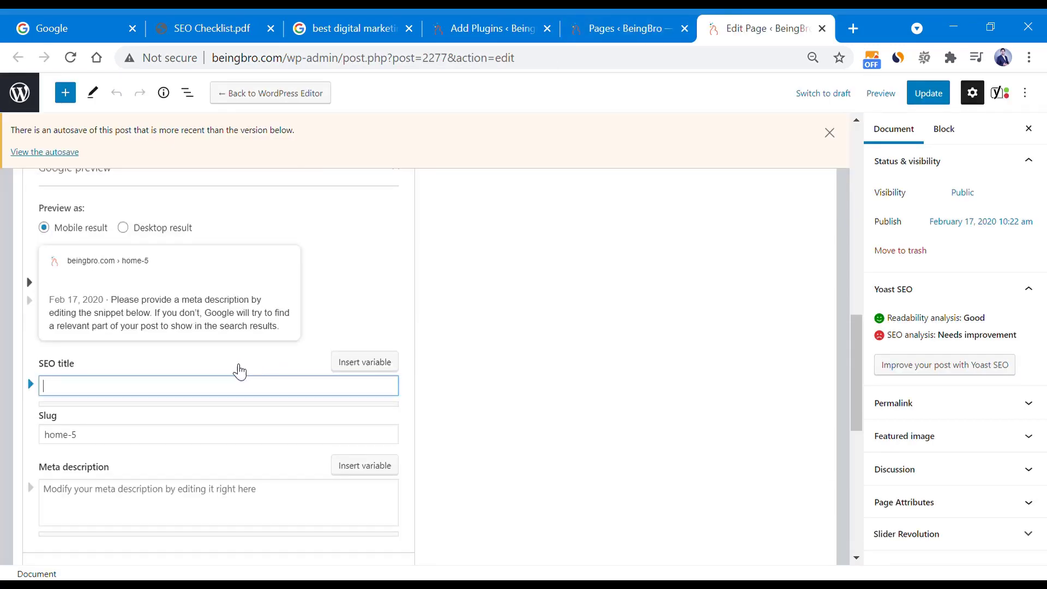
scroll(231, 350, "up", 5)
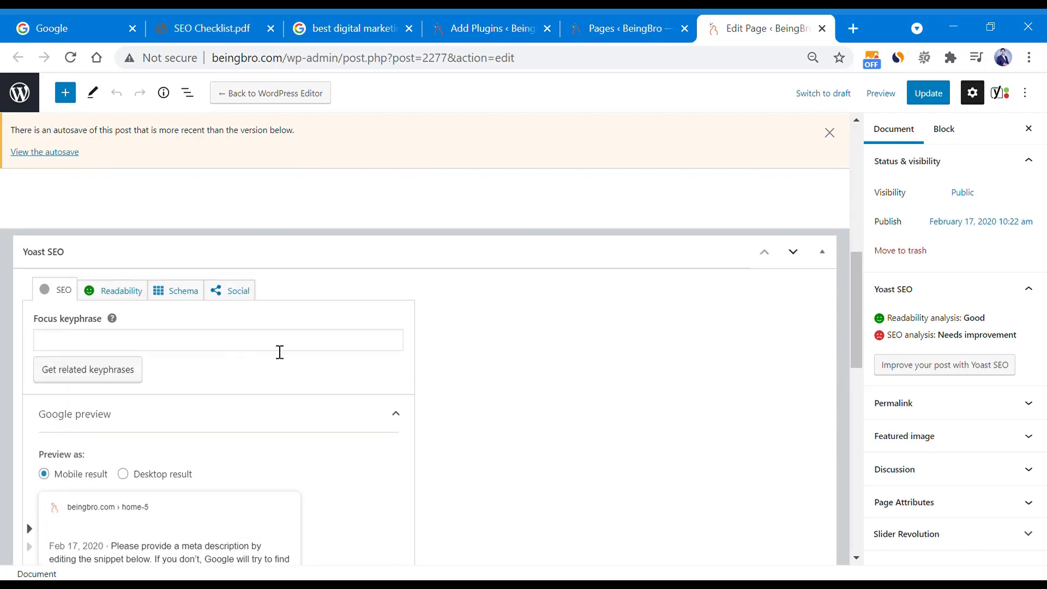
left_click(106, 340)
scroll(261, 378, "down", 5)
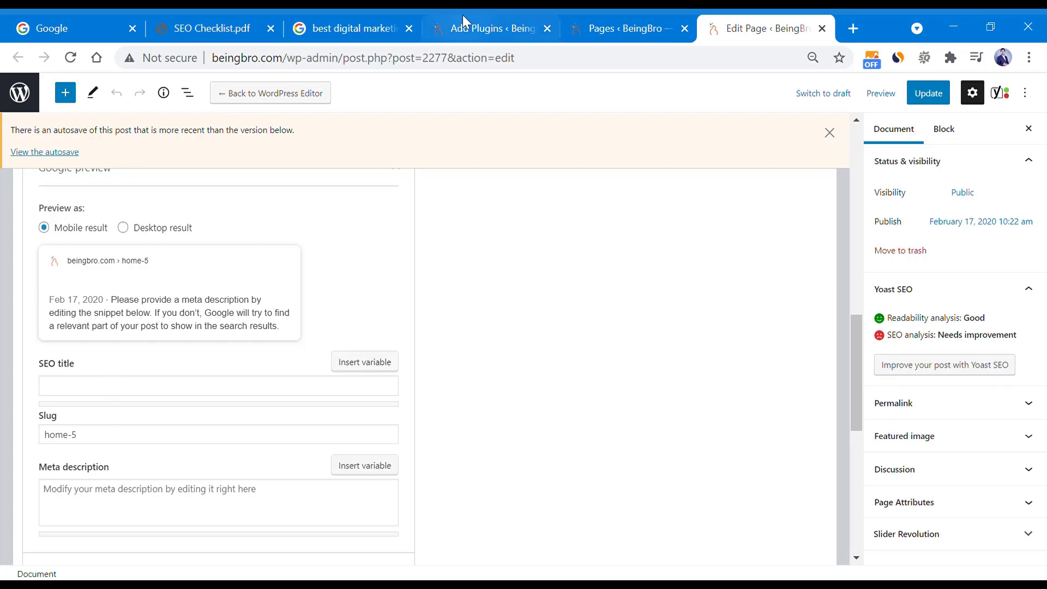
Copy the description of the "Digital Marketing Agency UK" ad from the Google results and paste it as the Home 5 page's meta description.
left_click(379, 16)
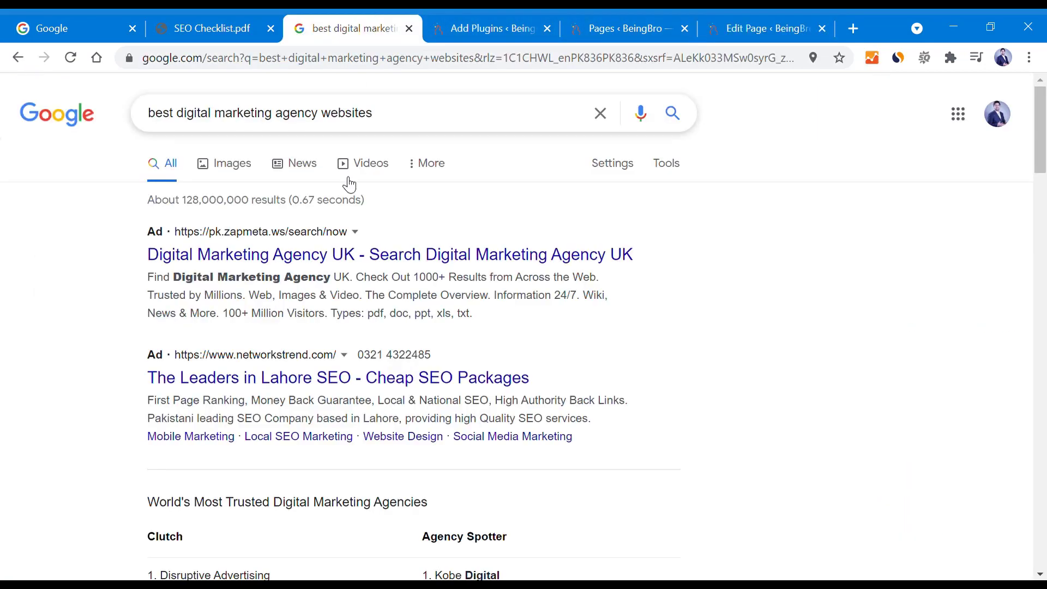
scroll(235, 316, "down", 7)
scroll(282, 318, "down", 8)
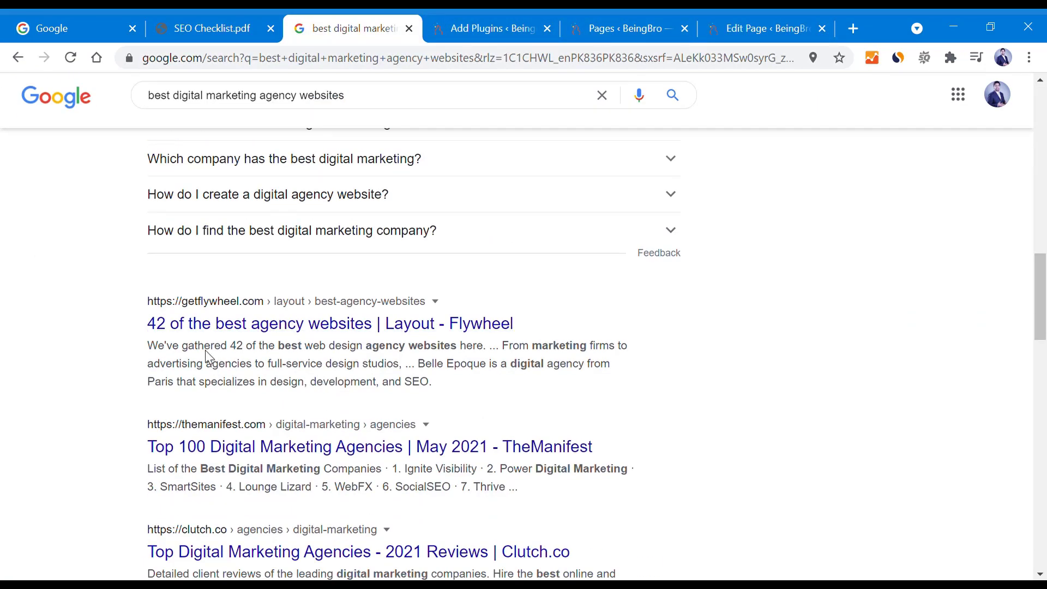
scroll(278, 381, "down", 8)
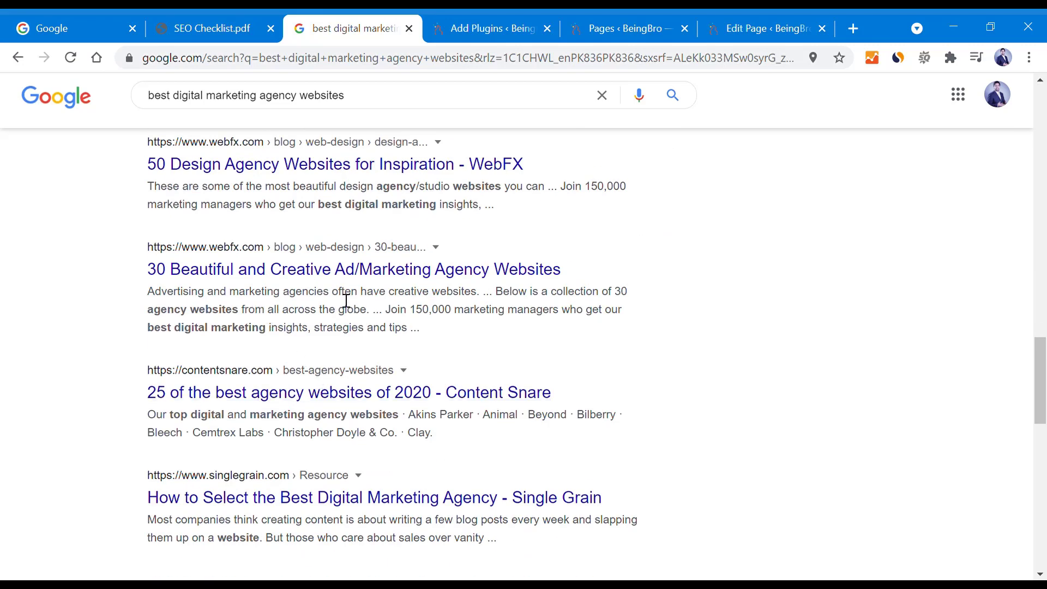
scroll(315, 307, "down", 8)
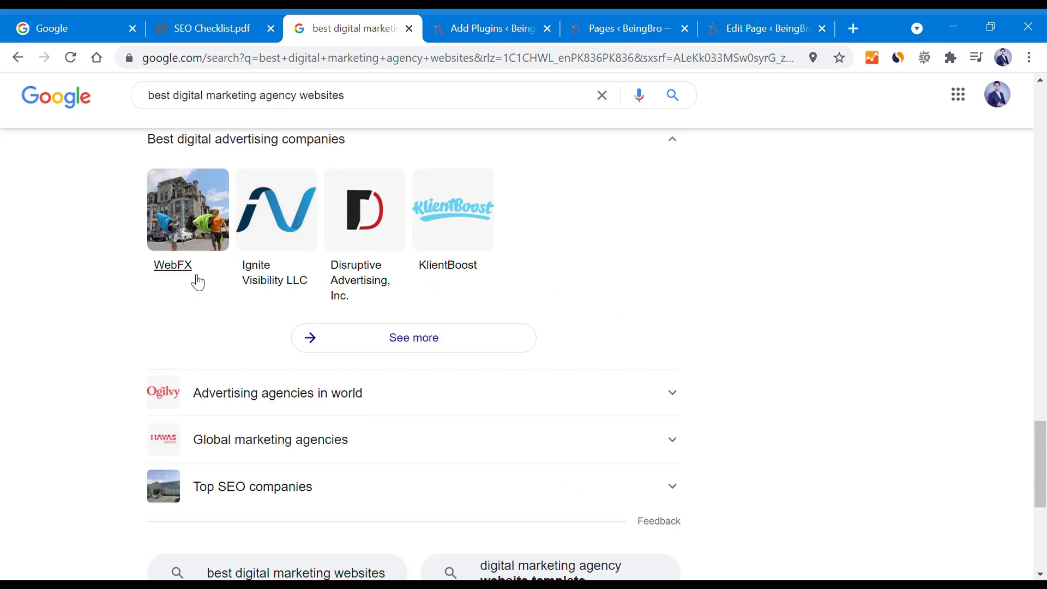
scroll(276, 264, "up", 10)
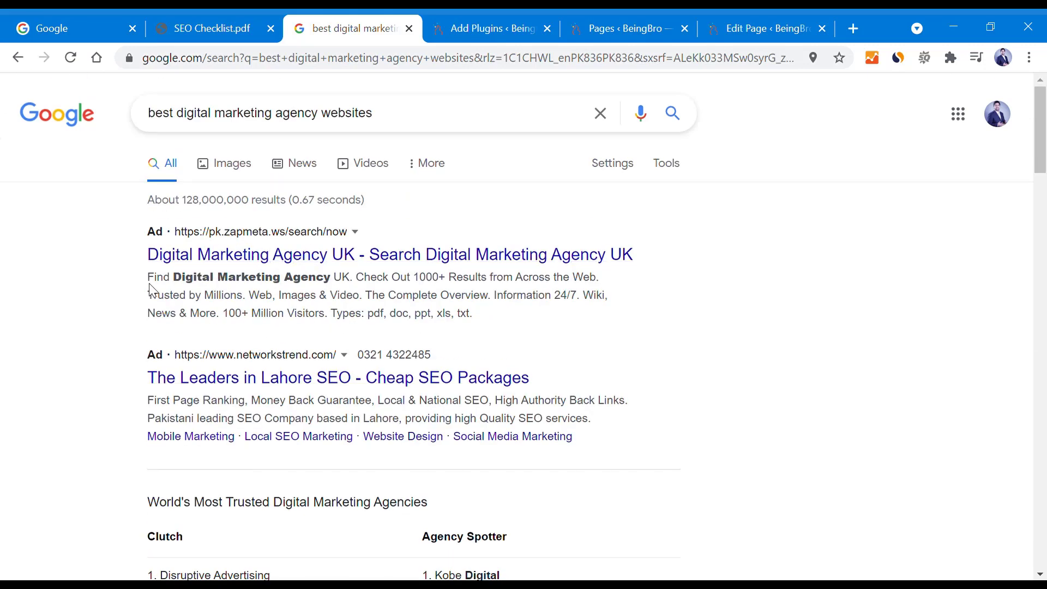
left_click_drag(148, 279, 468, 315)
key("ctrl+c")
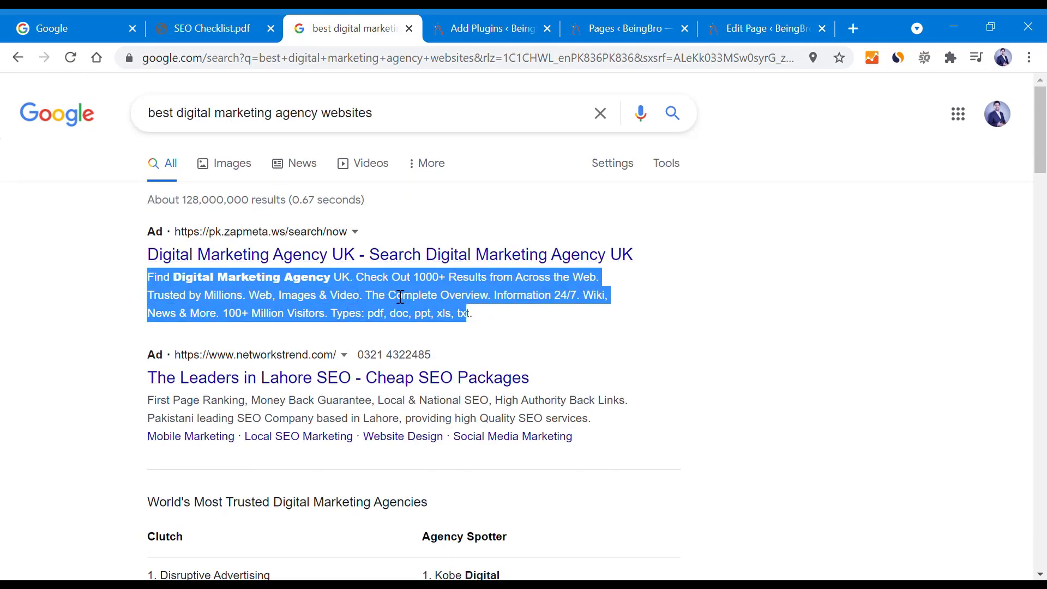
left_click(740, 22)
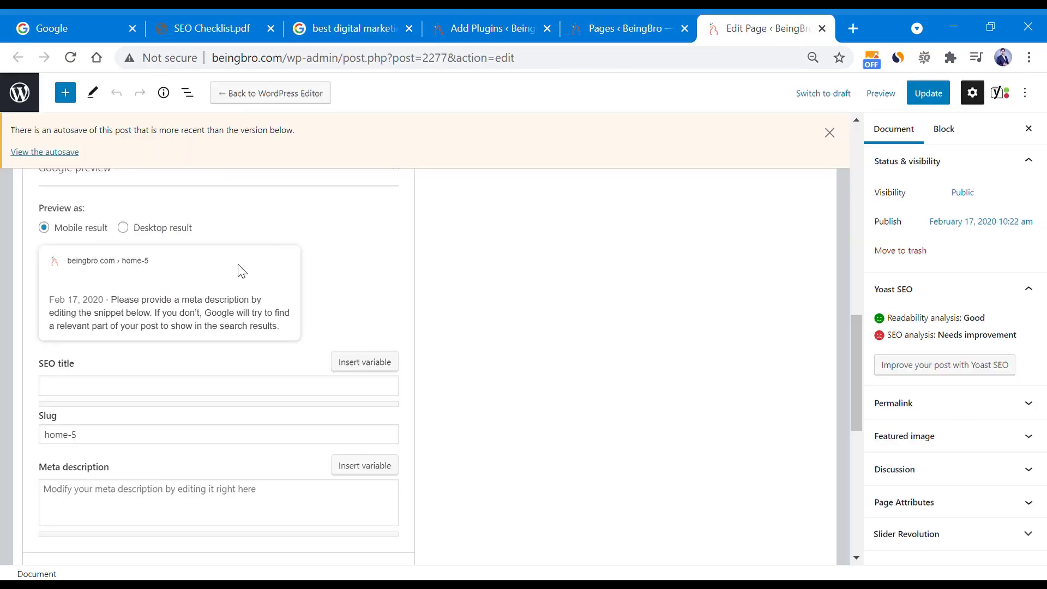
left_click(92, 491)
key("ctrl+v")
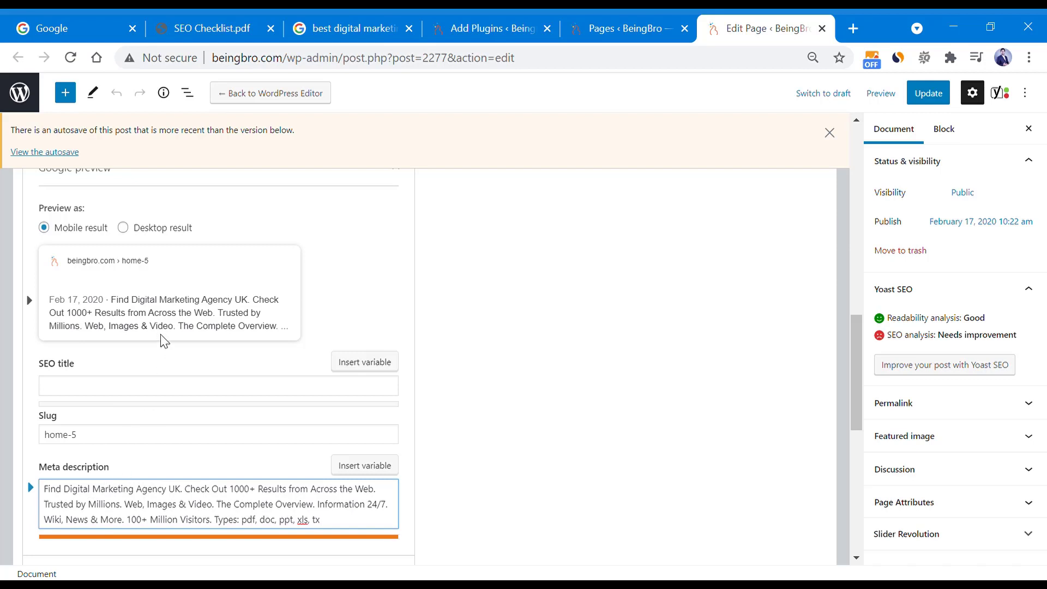
Set the Home 5 page's SEO title to "Best Digital Marketing Agency in Pakistan".
left_click(90, 388)
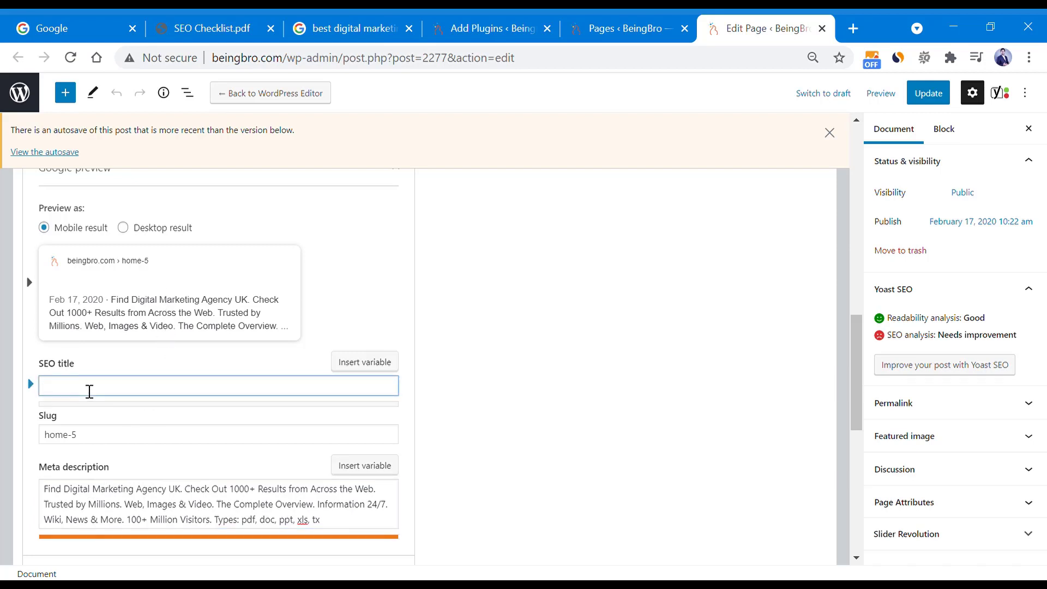
type("Best ")
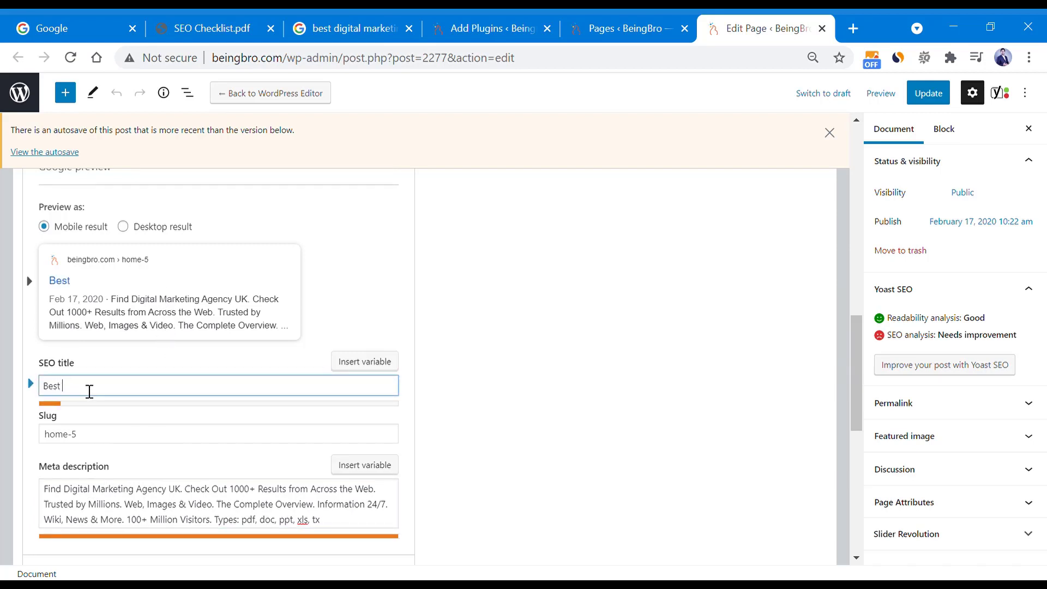
type("Digital Ma")
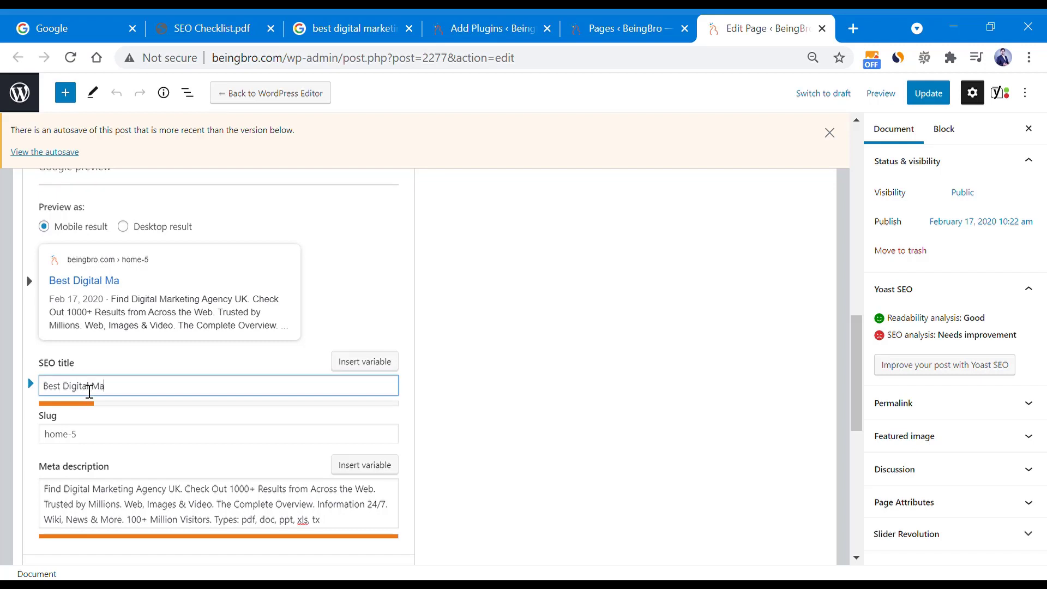
type("rketing A")
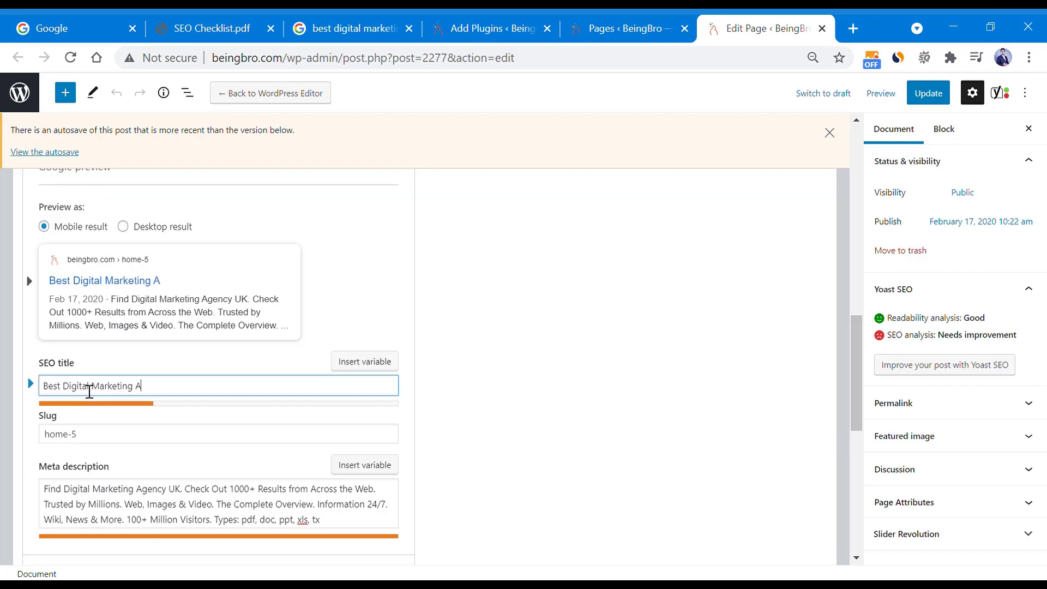
type("gency in T")
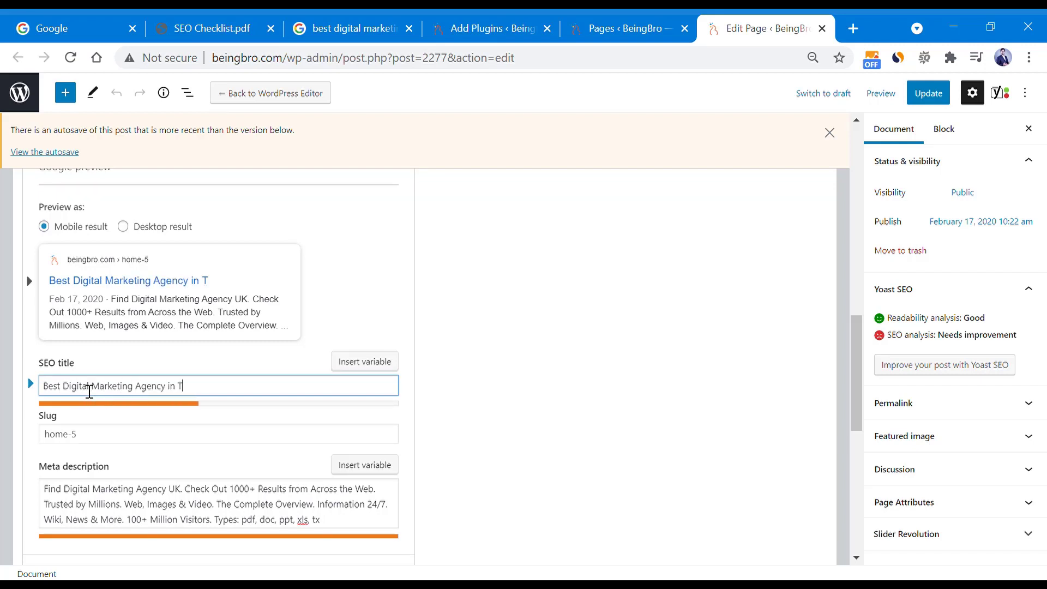
type("own")
key("BackSpace")
key("BackSpace")
key("BackSpace")
key("BackSpace")
type("Pakistan")
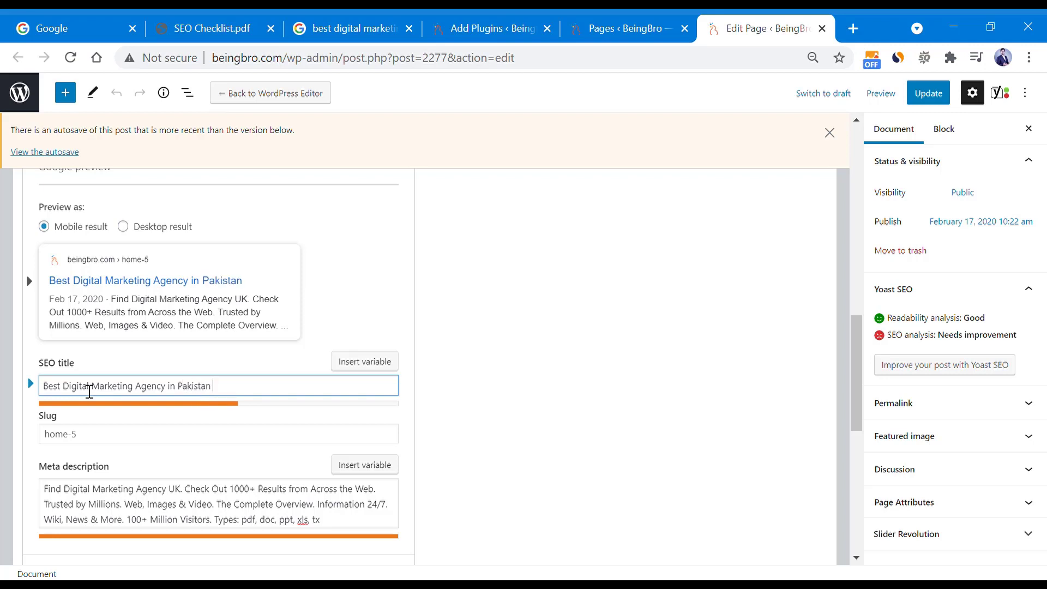
Replace the page's slug with "Best Digital Marketing Agency".
left_click(95, 443)
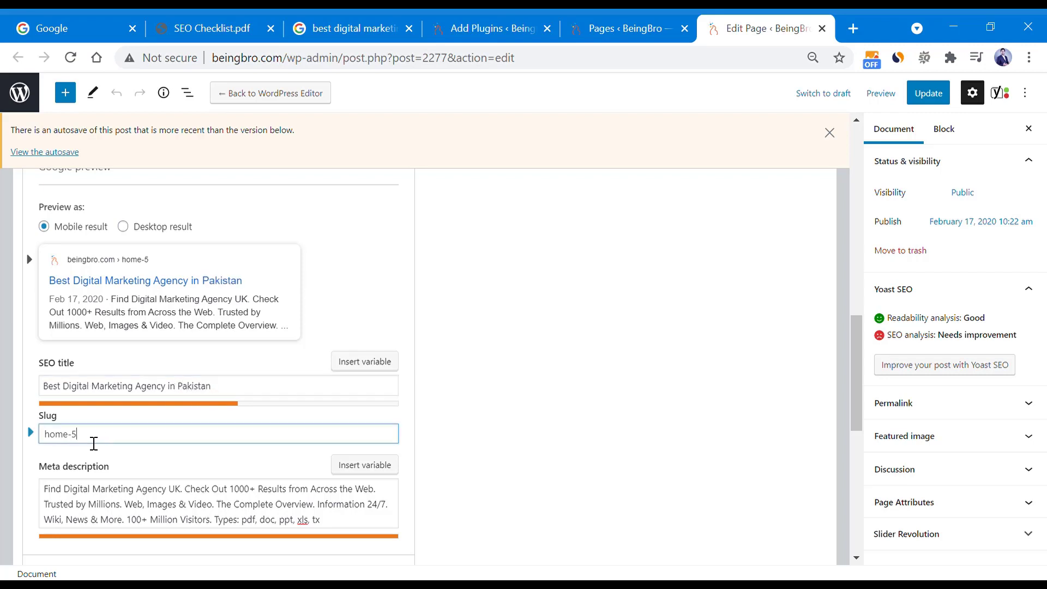
key("BackSpace")
key("BackSpace")
key("BackSpace")
key("BackSpace")
key("BackSpace")
key("BackSpace")
type("Best Digital Marketing Agency")
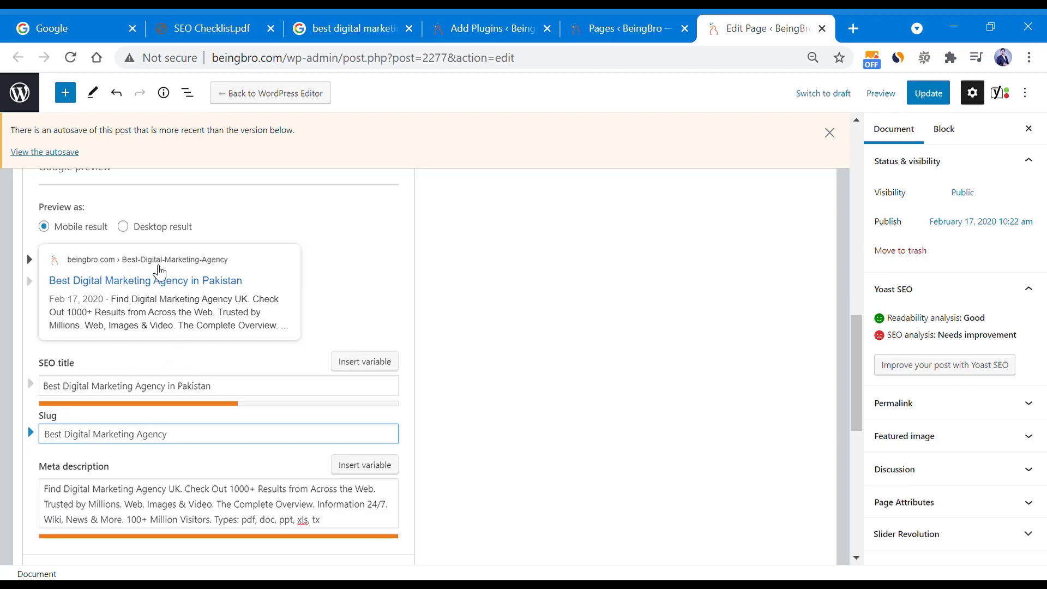
Expand the Yoast SEO analysis and related keyphrase sections and read through the listed problems, improvements and good results.
scroll(202, 469, "down", 5)
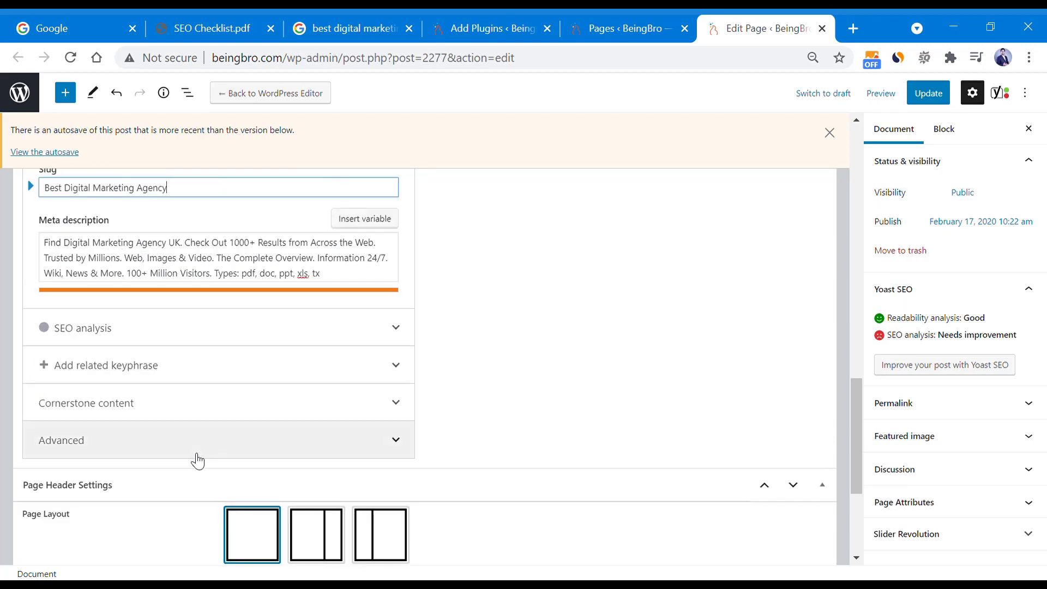
left_click(144, 346)
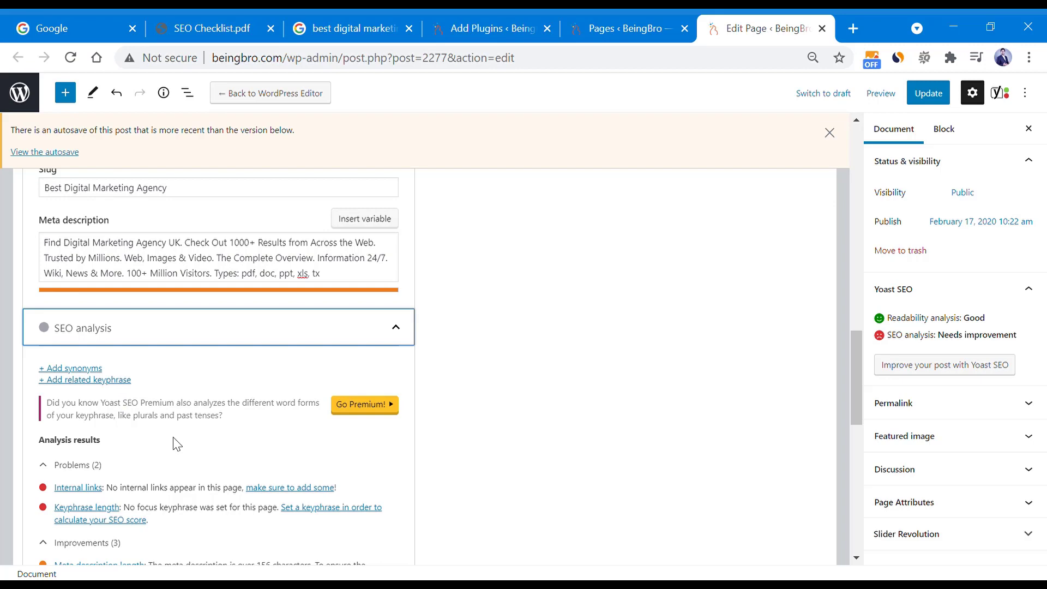
scroll(177, 443, "down", 5)
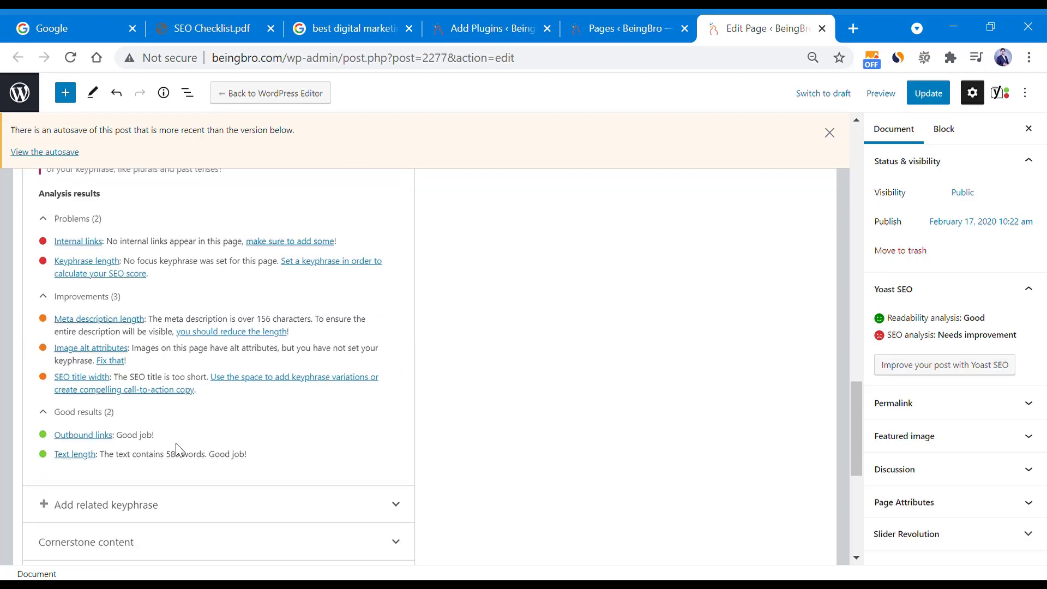
left_click(195, 494)
scroll(223, 452, "down", 5)
scroll(164, 415, "down", 5)
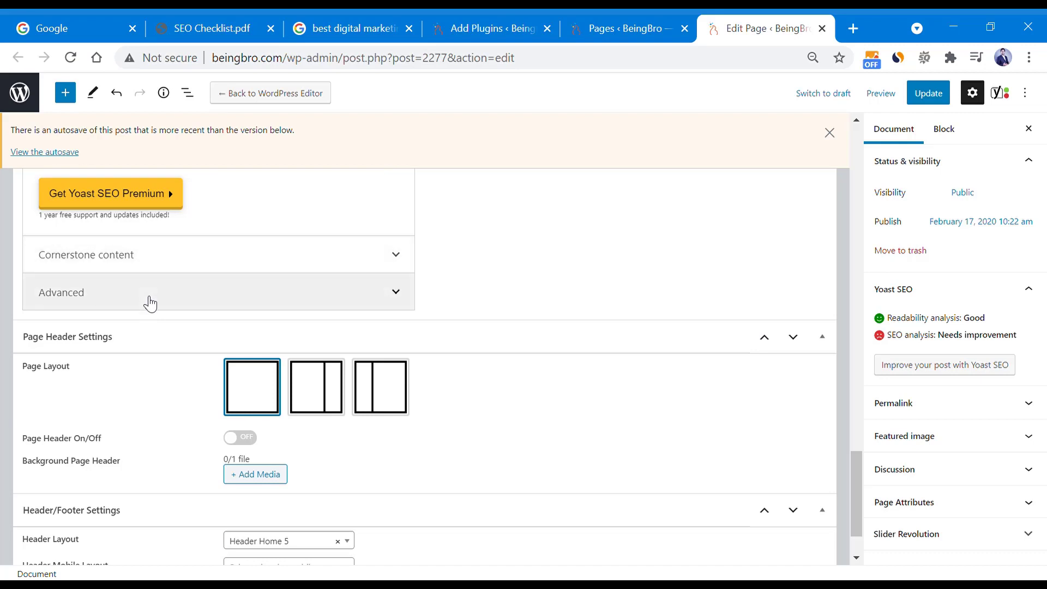
Expand the Advanced Yoast settings and examine the search engine visibility, meta robots, breadcrumbs title and canonical URL options.
left_click(147, 300)
scroll(213, 455, "down", 5)
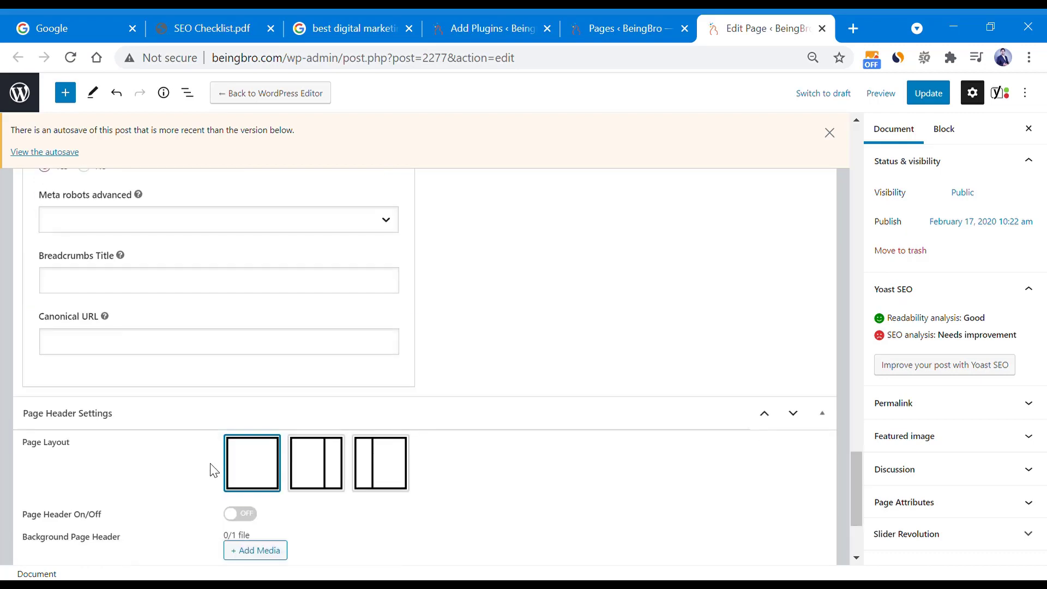
scroll(197, 463, "up", 5)
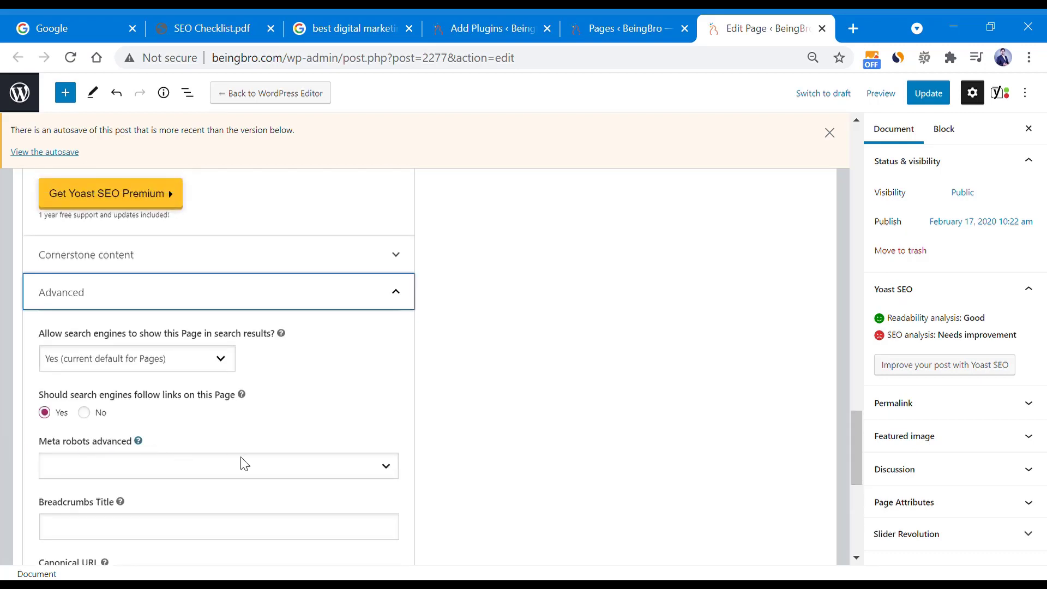
scroll(308, 470, "down", 4)
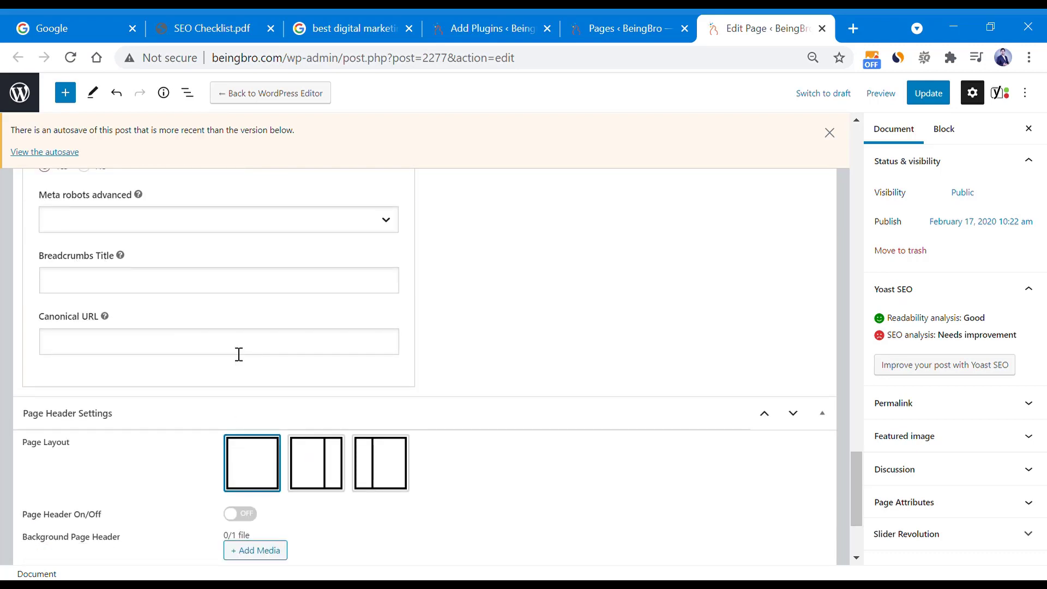
scroll(122, 381, "down", 3)
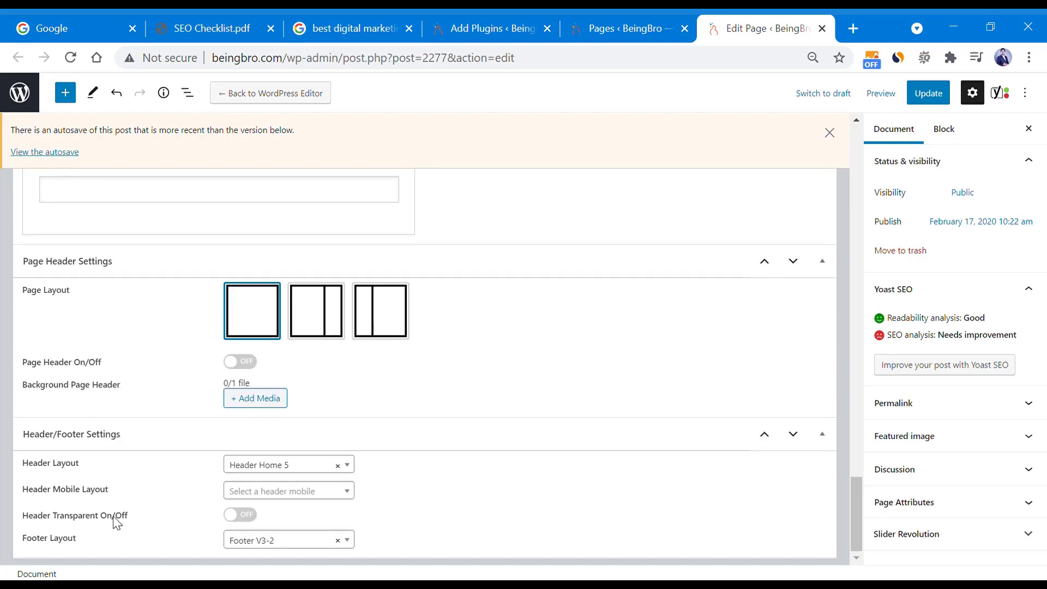
Return to the Google preview of the Home 5 page and show it as a desktop result.
scroll(118, 513, "up", 12)
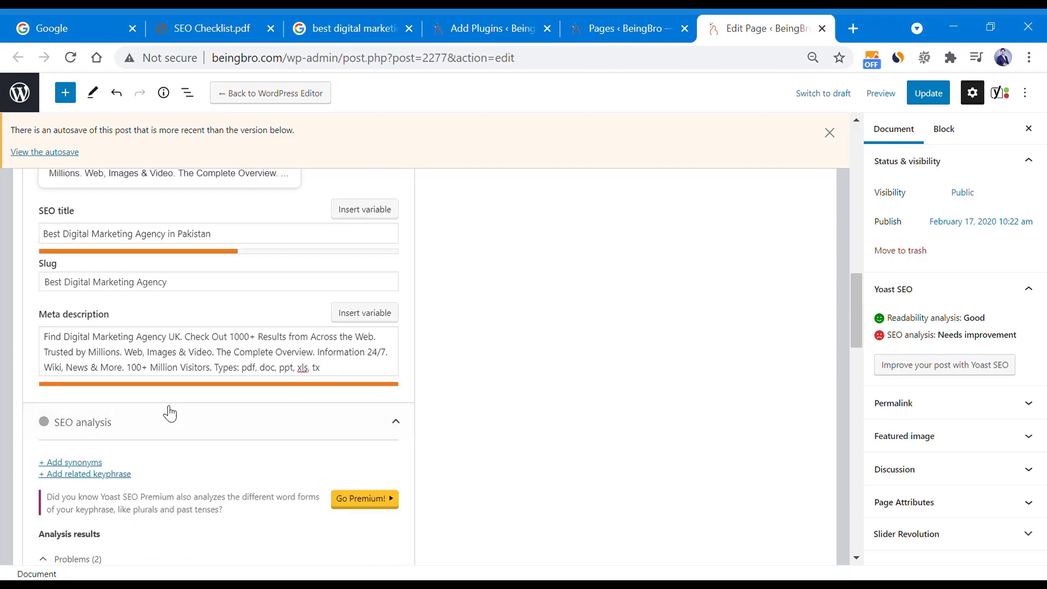
scroll(170, 414, "up", 5)
scroll(131, 379, "down", 5)
scroll(131, 362, "up", 5)
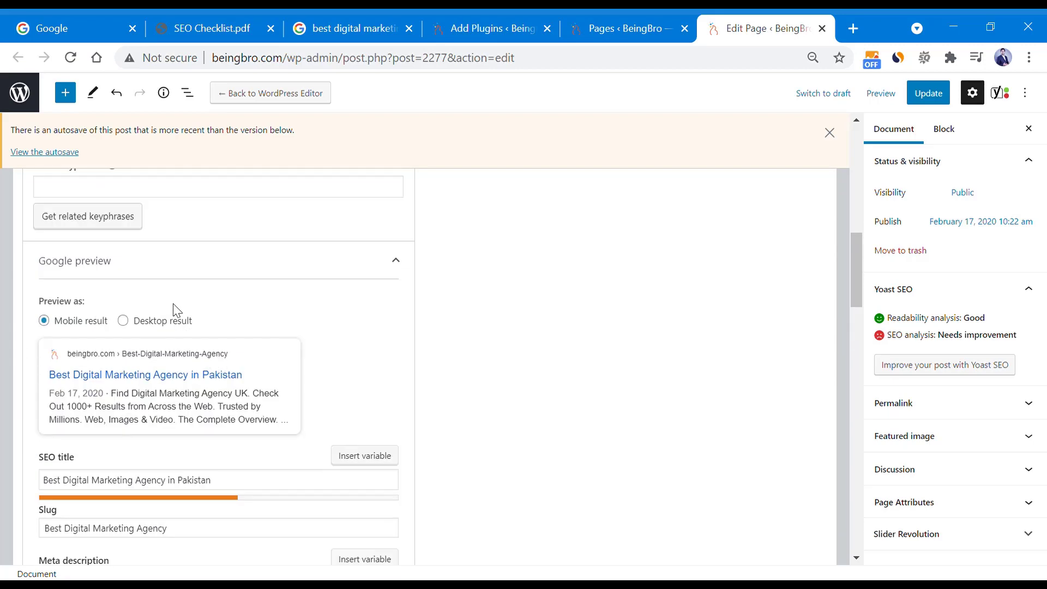
scroll(175, 309, "up", 4)
scroll(222, 344, "up", 10)
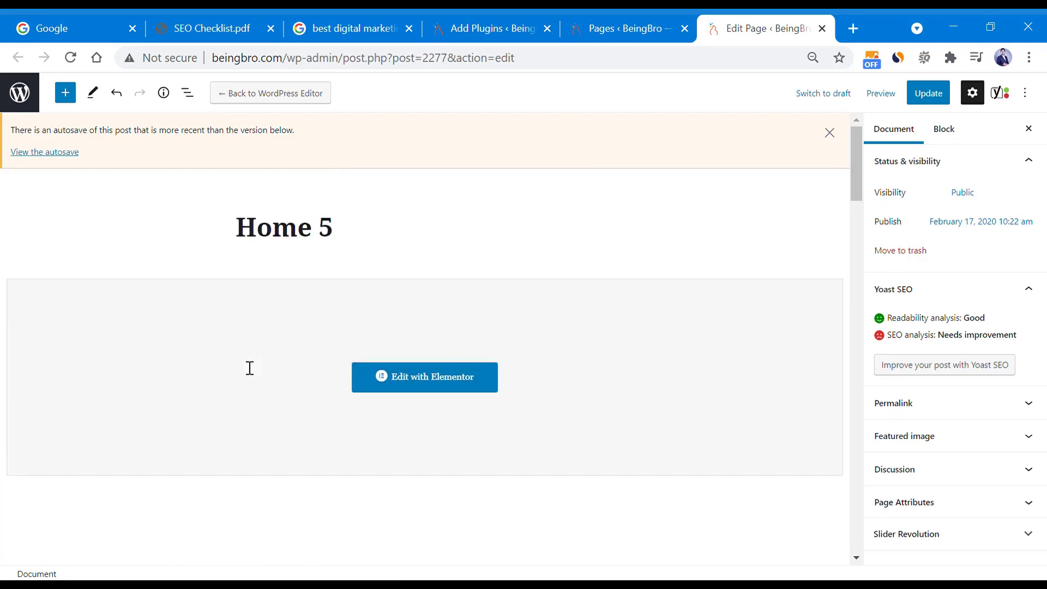
scroll(209, 332, "down", 10)
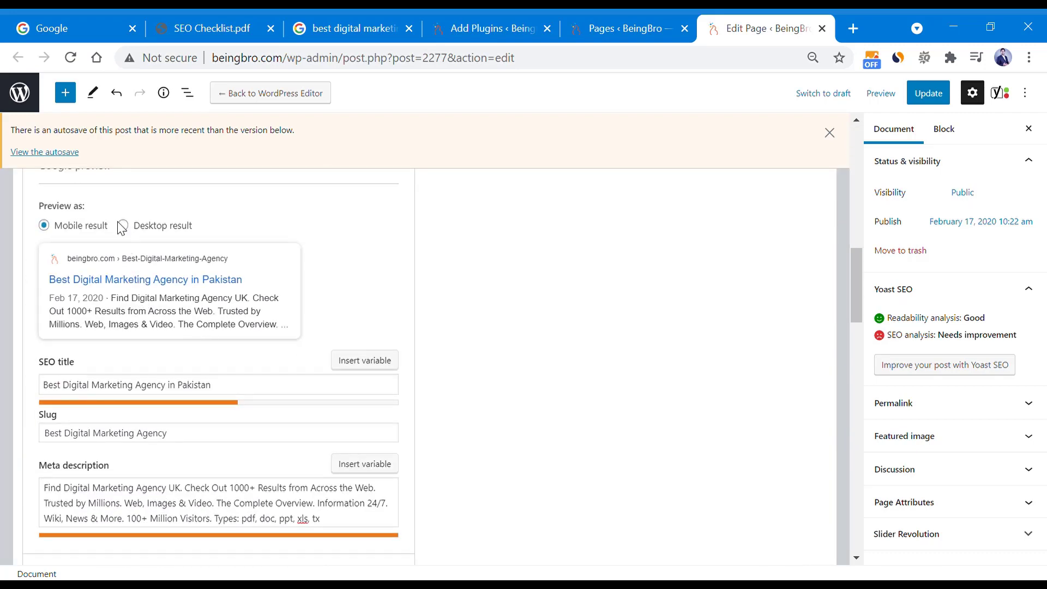
left_click(126, 225)
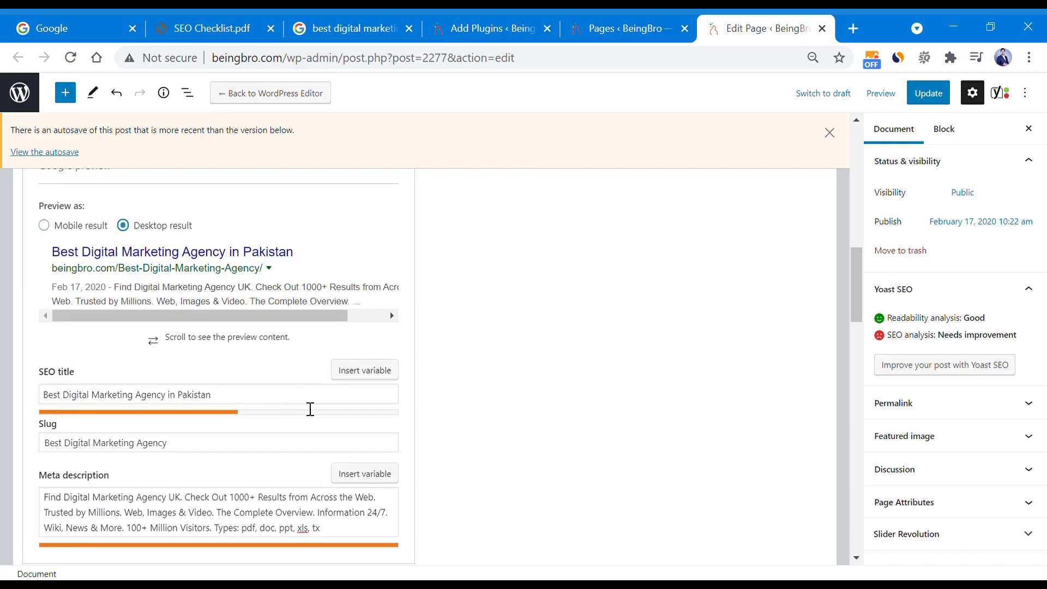
Append the Separator, Site title and another Separator variable to the end of the SEO title.
left_click(360, 376)
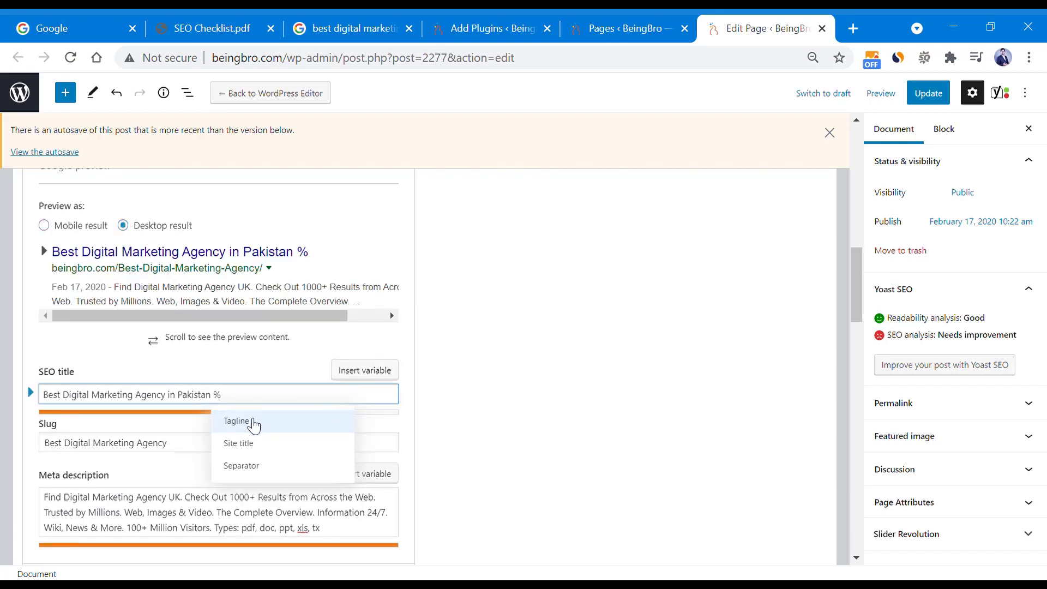
left_click(254, 471)
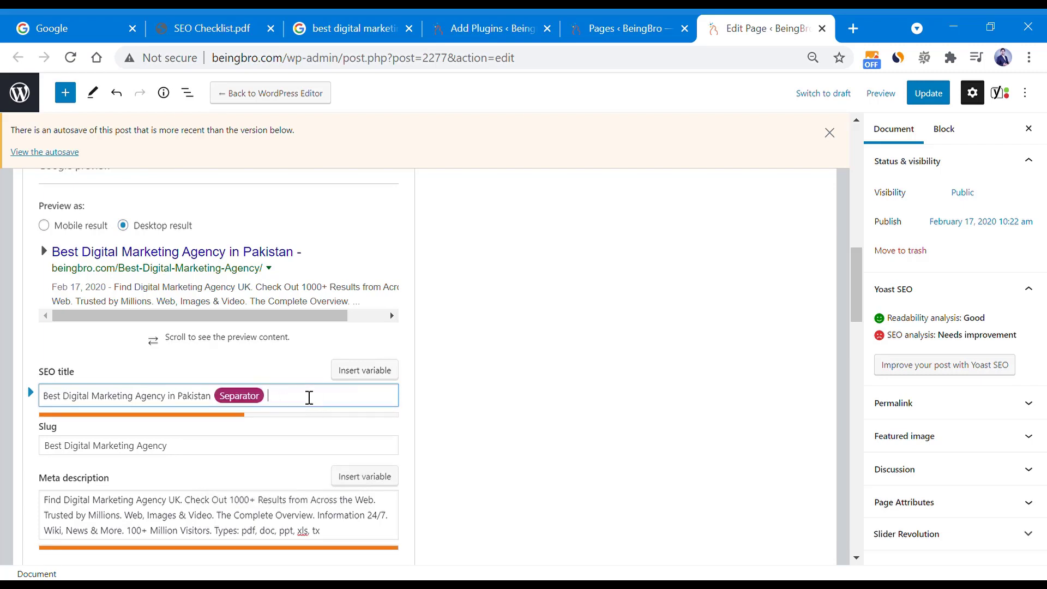
left_click(365, 372)
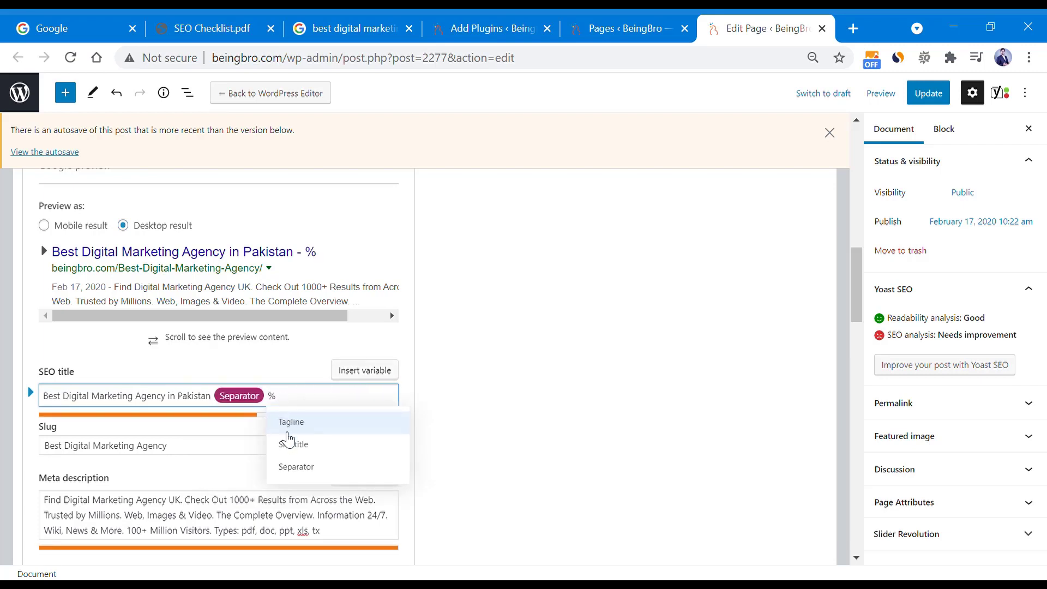
left_click(293, 448)
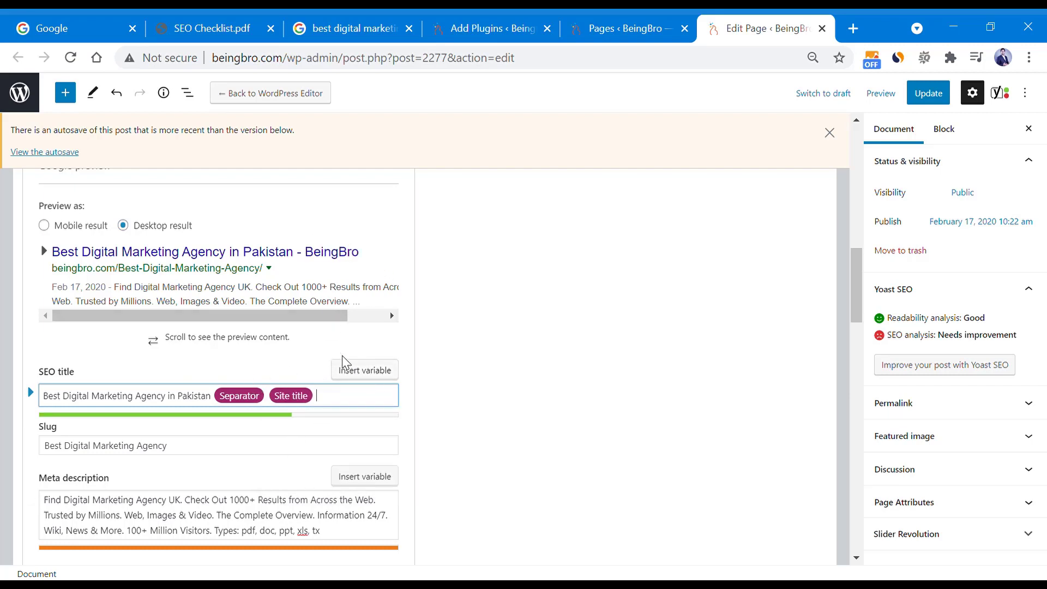
left_click(352, 370)
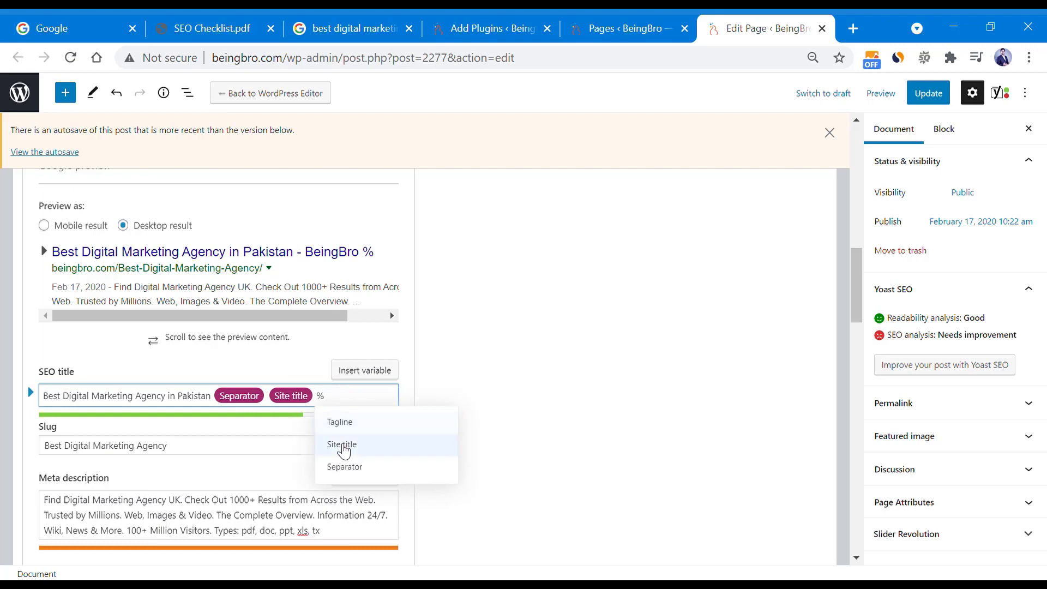
left_click(341, 467)
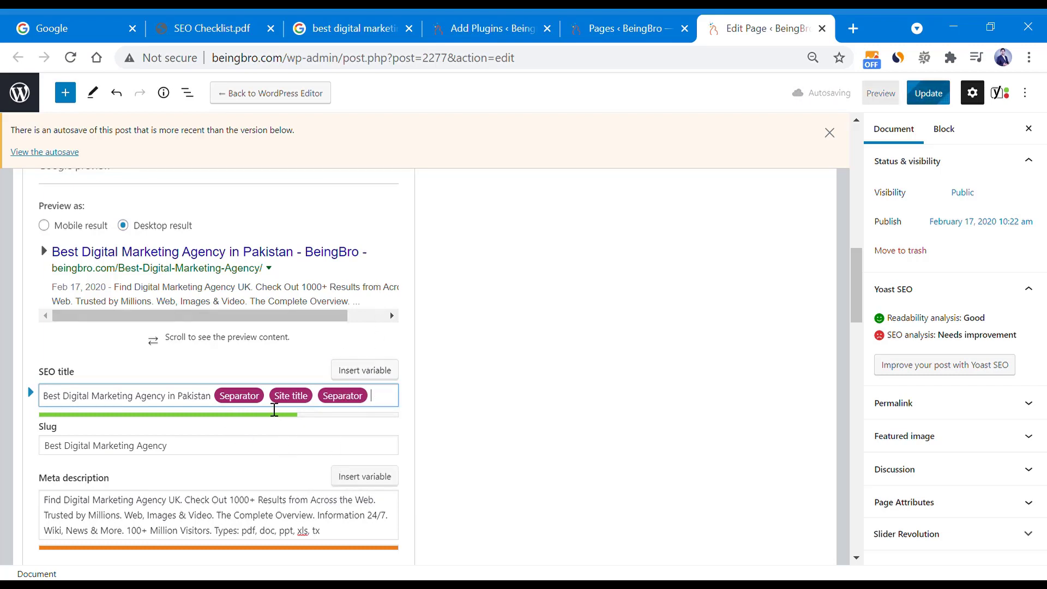
Look over the page's Yoast SEO sections and analysis results again, and switch to the Technical SEO Checklist in SEO Checklist.pdf.
scroll(250, 436, "down", 10)
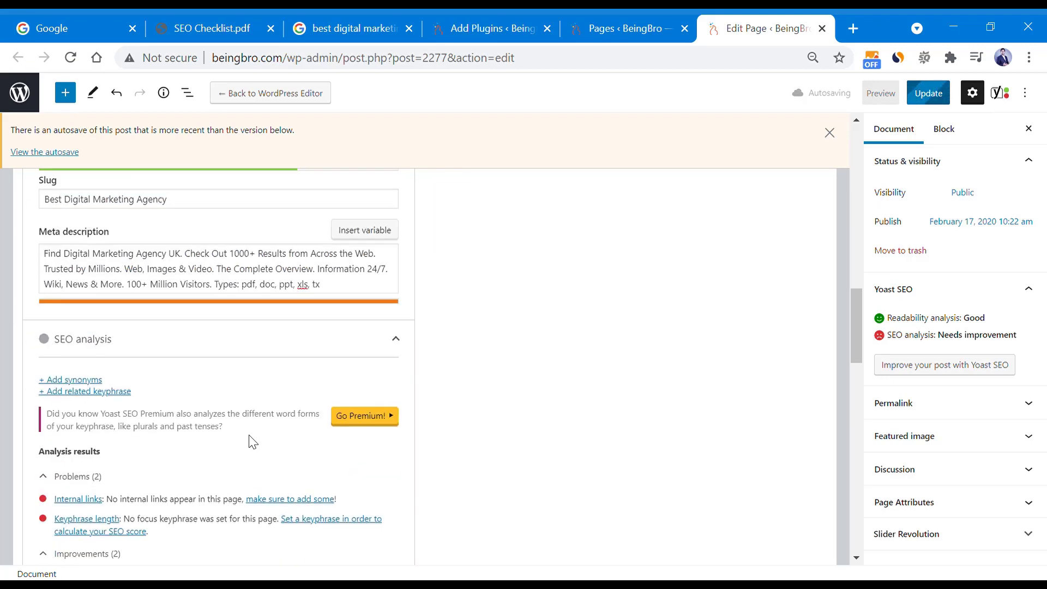
scroll(251, 433, "up", 15)
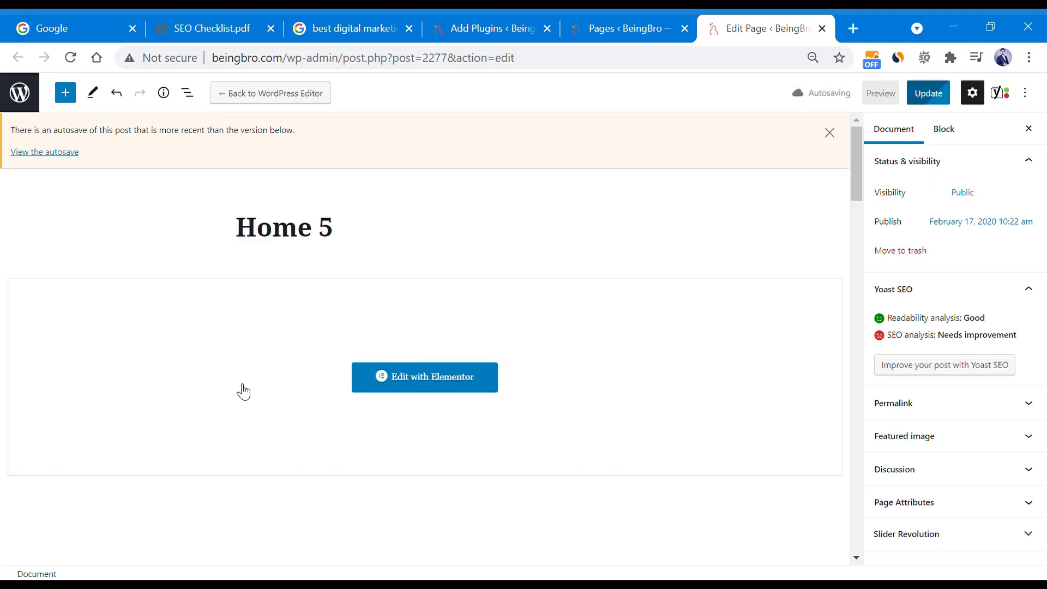
scroll(203, 345, "down", 8)
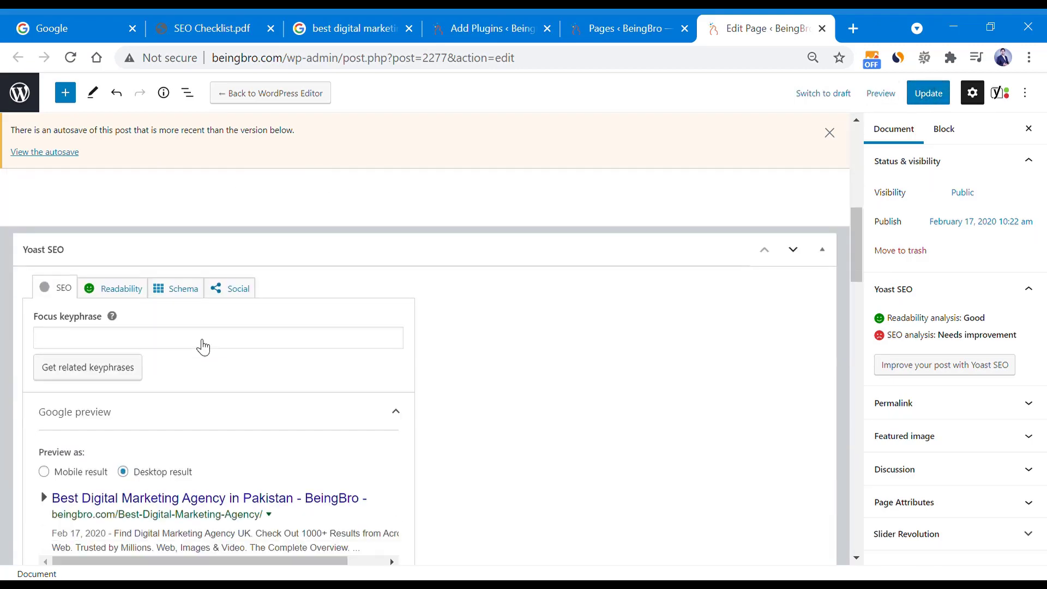
scroll(206, 347, "down", 15)
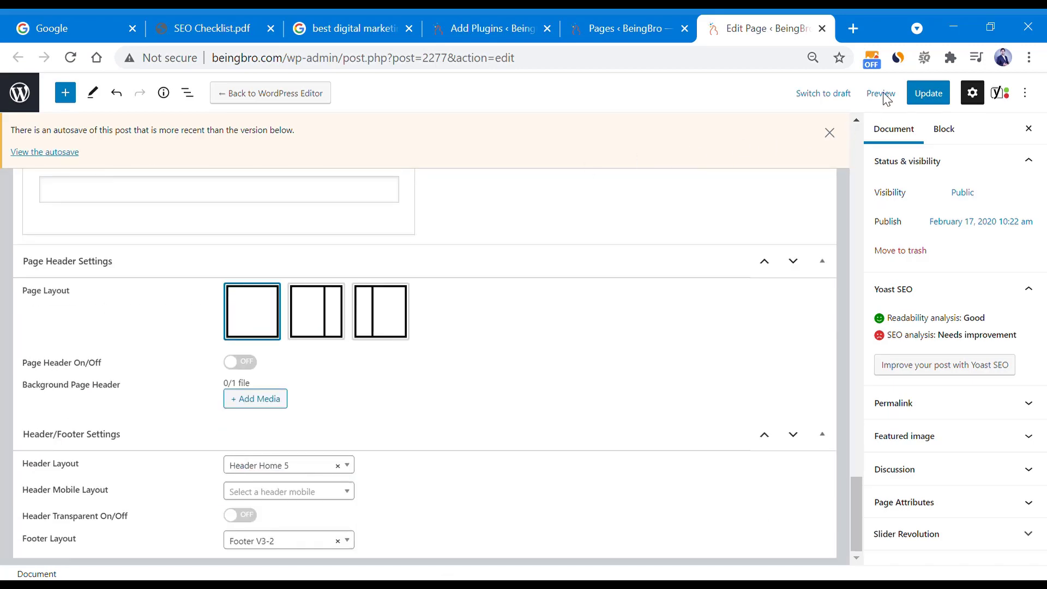
scroll(206, 364, "up", 10)
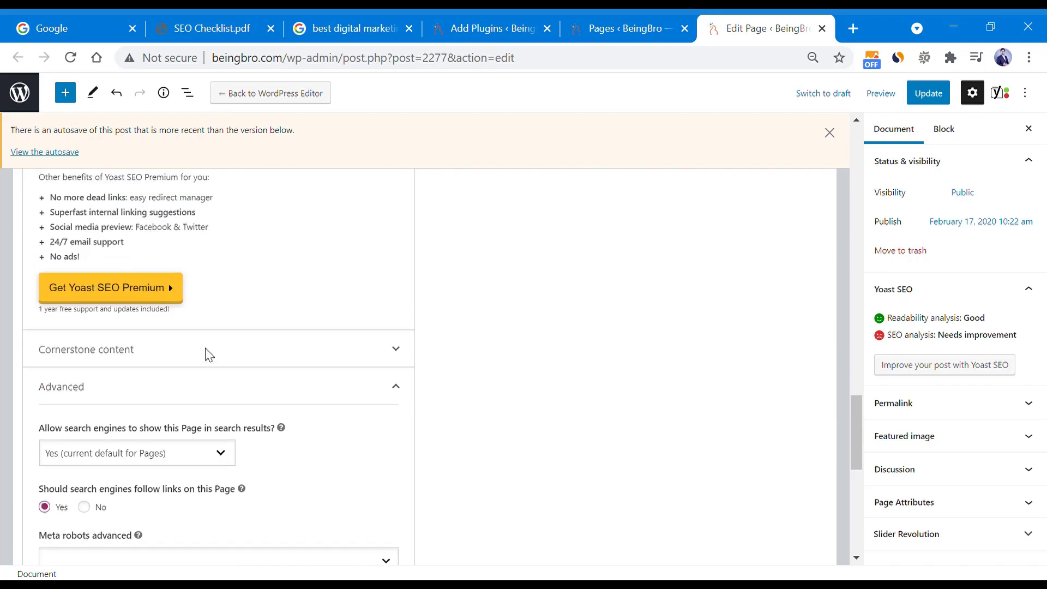
scroll(279, 284, "up", 5)
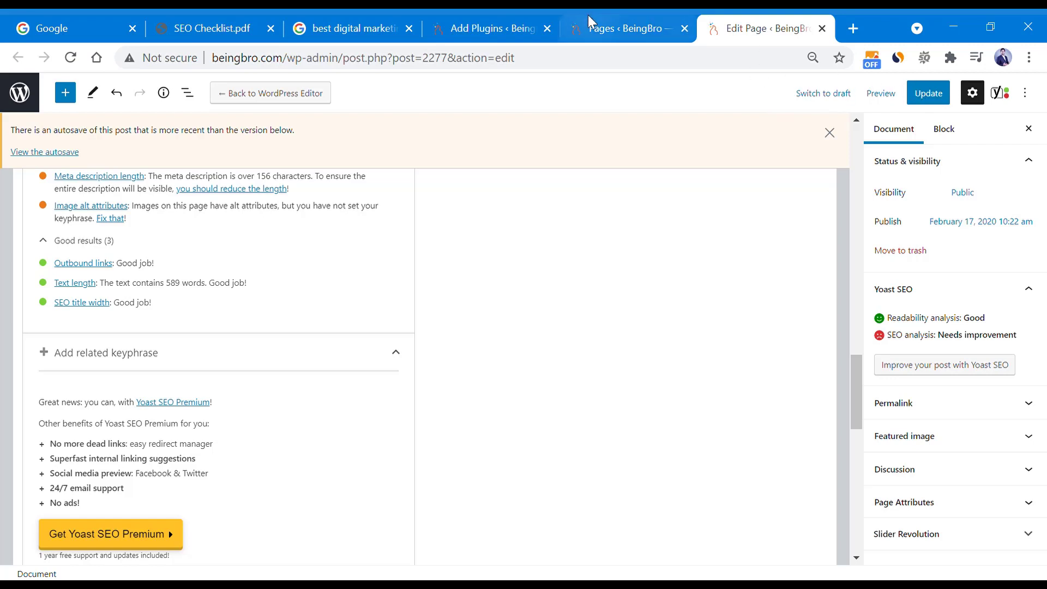
left_click(155, 22)
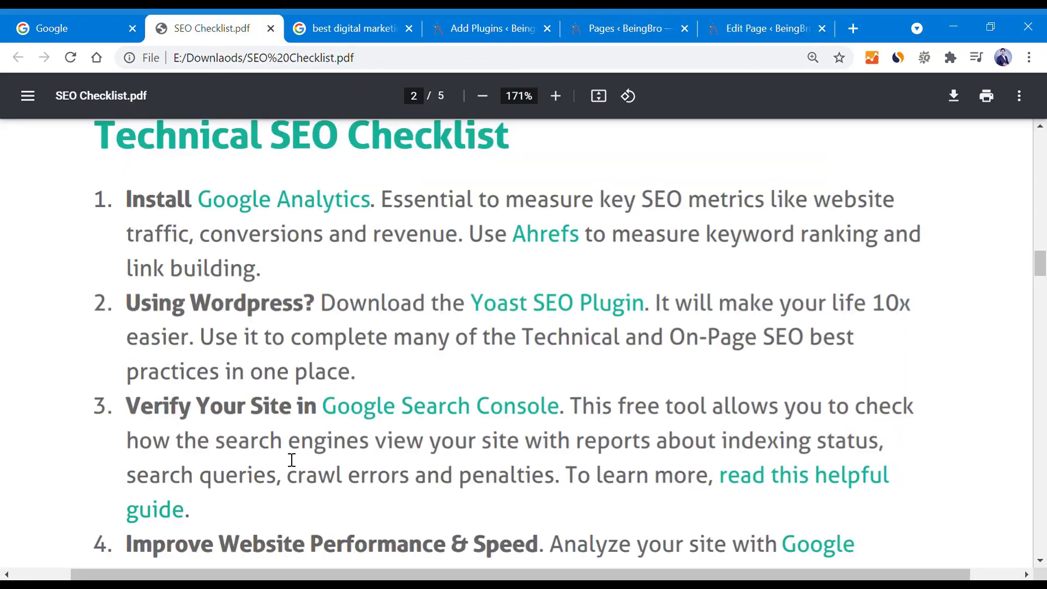